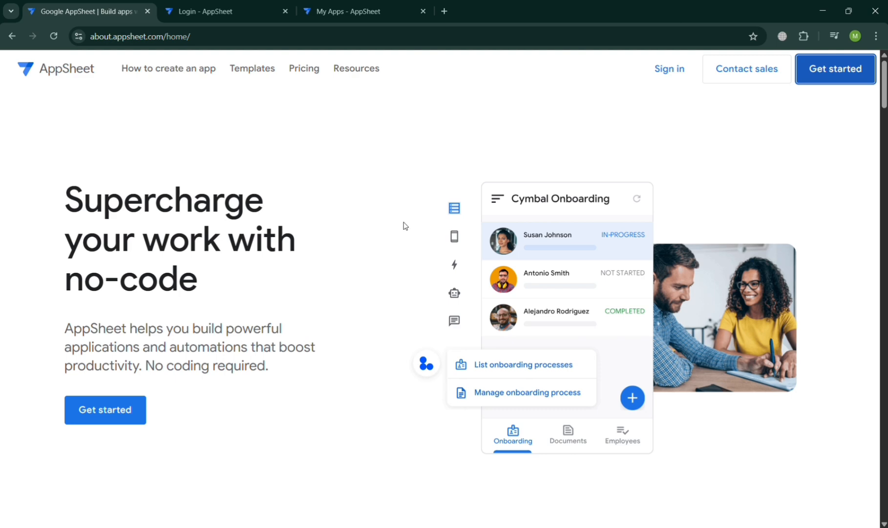
Go to AppSheet's My Apps page and bring up the Create > App options
scroll(404, 226, "down", 2)
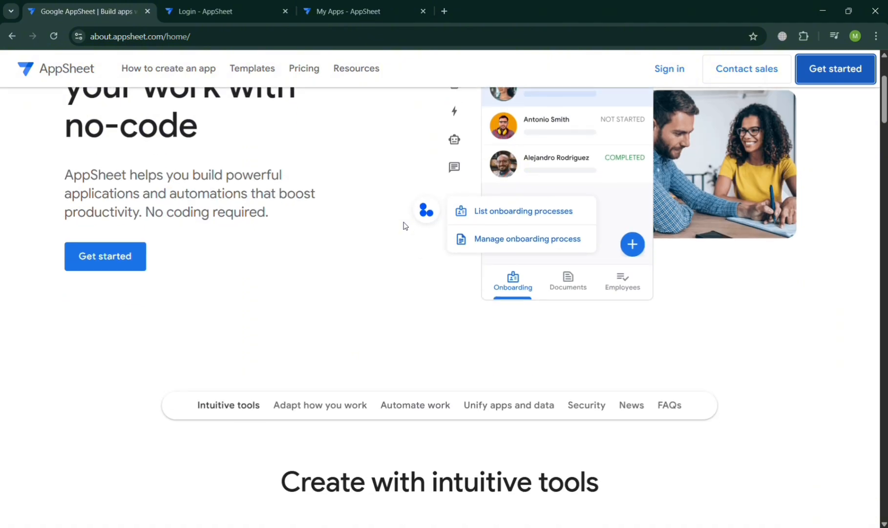
scroll(404, 225, "up", 2)
scroll(404, 226, "down", 3)
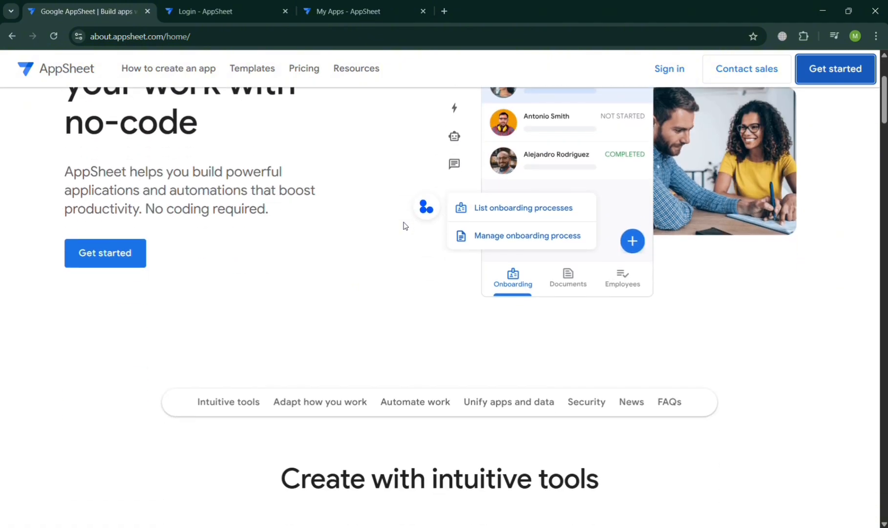
scroll(403, 225, "up", 3)
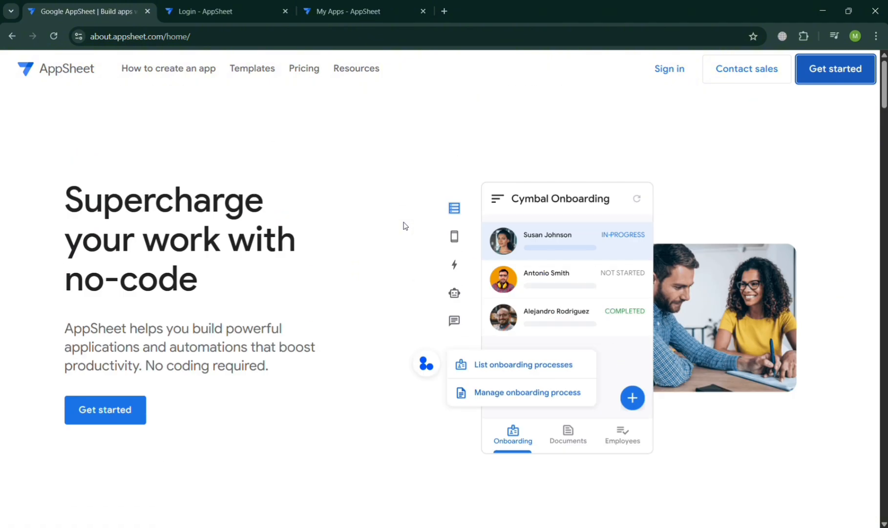
scroll(403, 226, "down", 8)
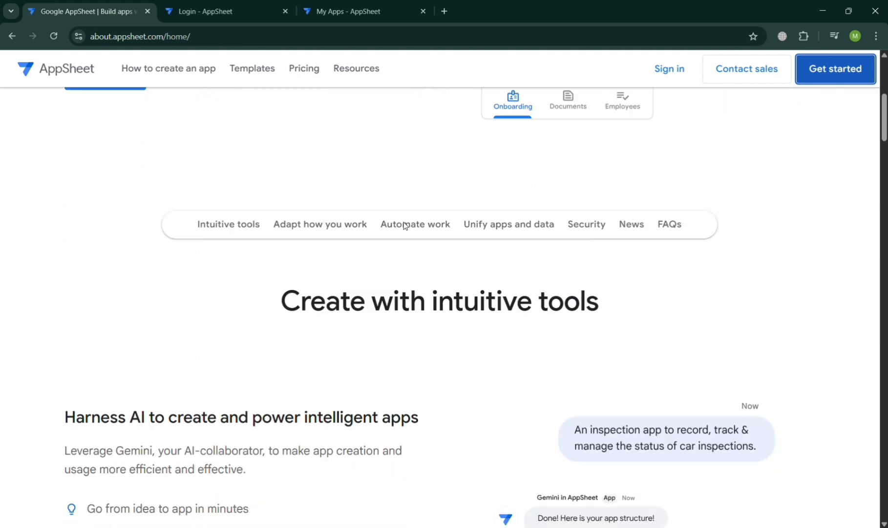
scroll(403, 226, "down", 3)
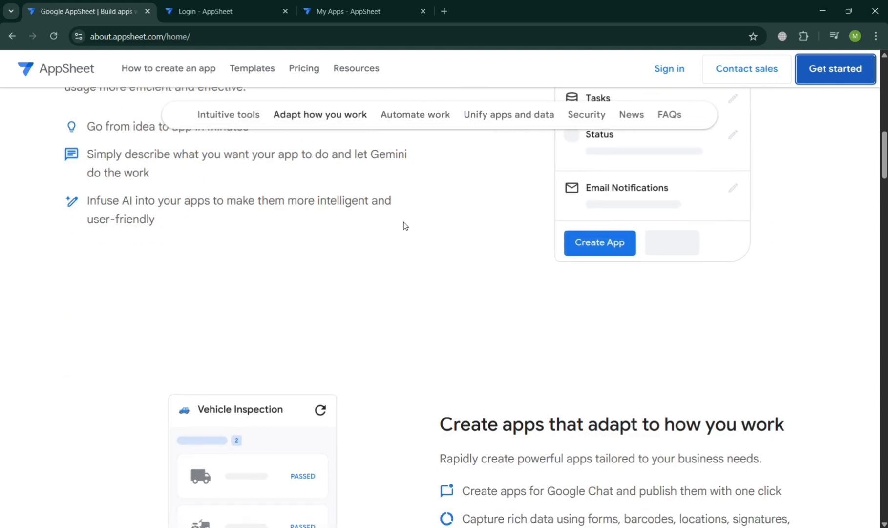
scroll(403, 226, "down", 3)
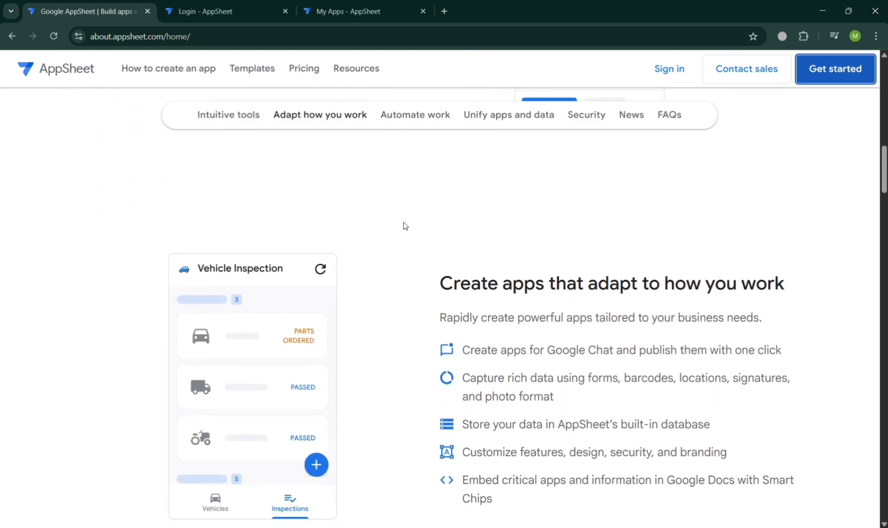
scroll(404, 226, "down", 3)
scroll(403, 226, "up", 2)
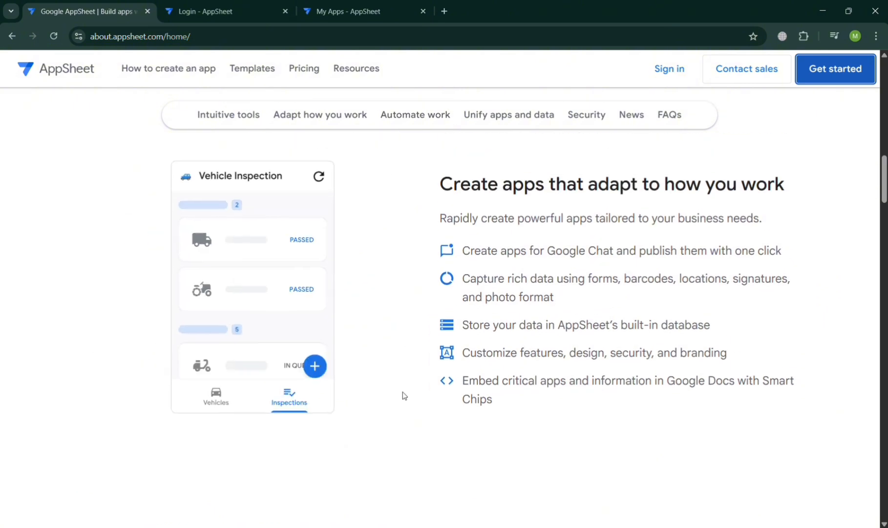
scroll(404, 395, "down", 3)
scroll(405, 395, "down", 4)
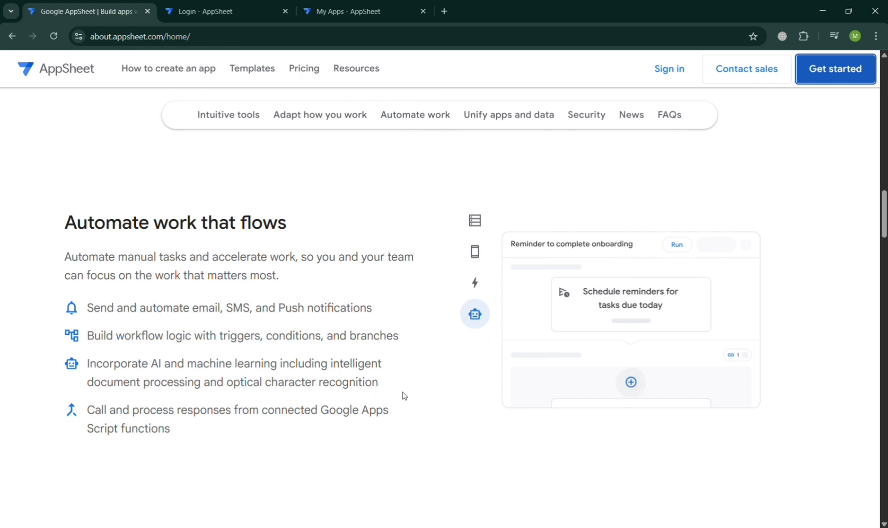
scroll(404, 395, "down", 1)
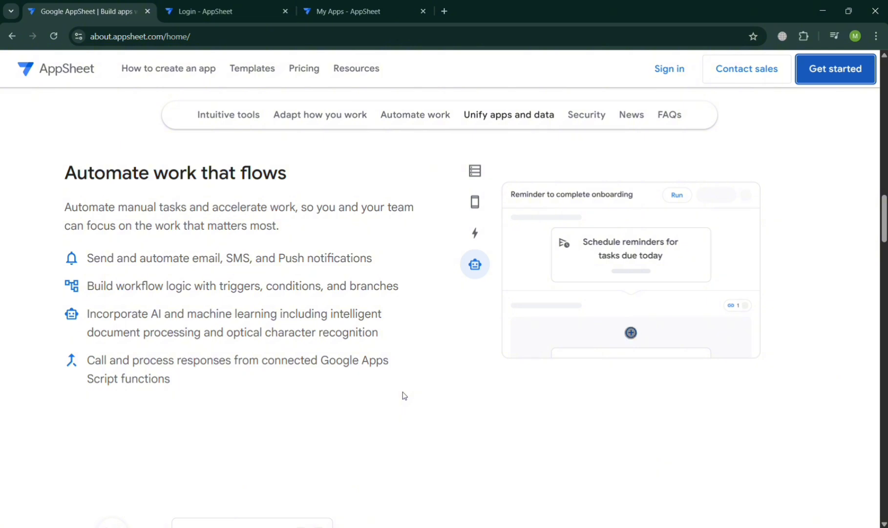
scroll(404, 395, "down", 8)
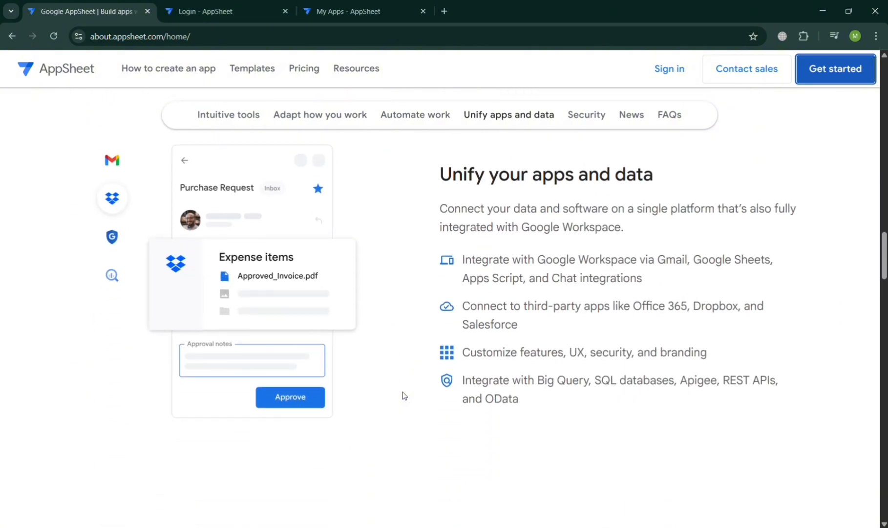
scroll(404, 395, "down", 5)
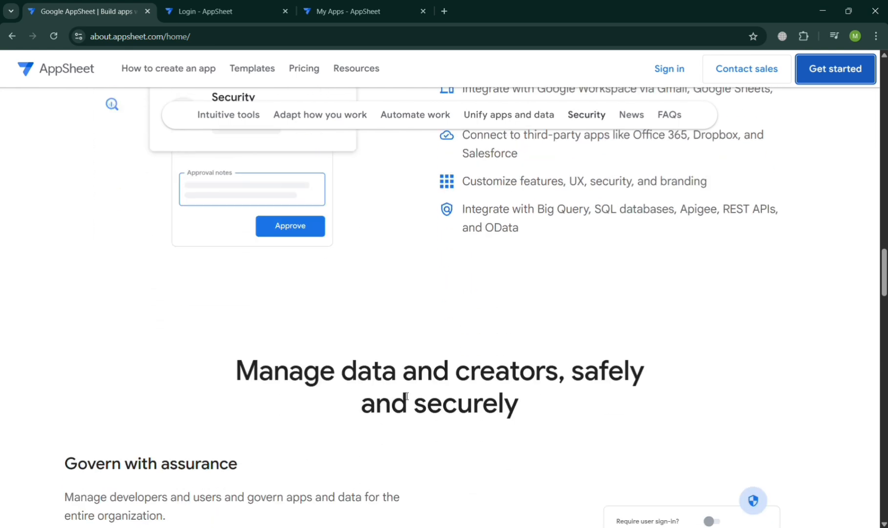
scroll(405, 395, "down", 3)
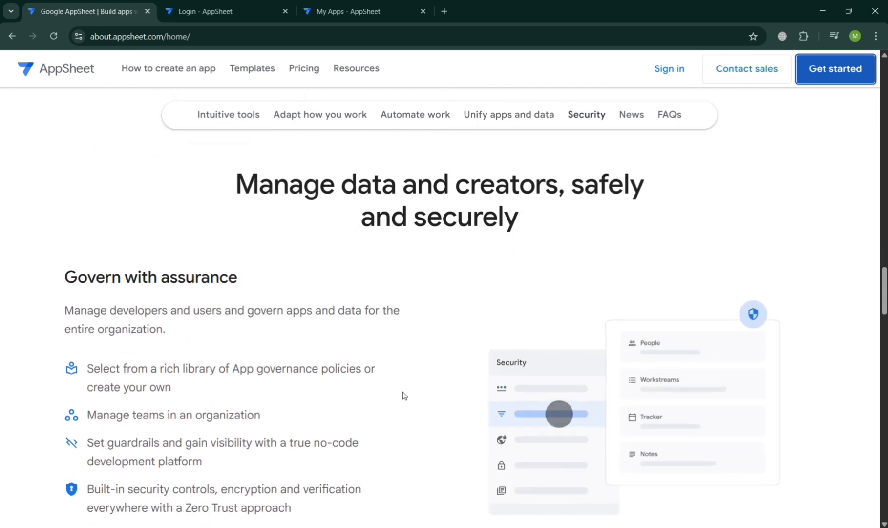
scroll(404, 395, "down", 1)
scroll(404, 395, "down", 2)
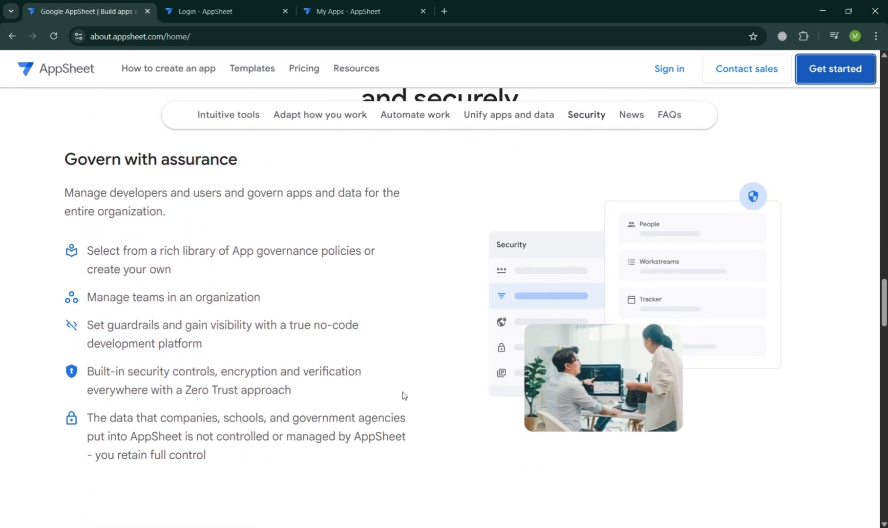
scroll(404, 394, "up", 1)
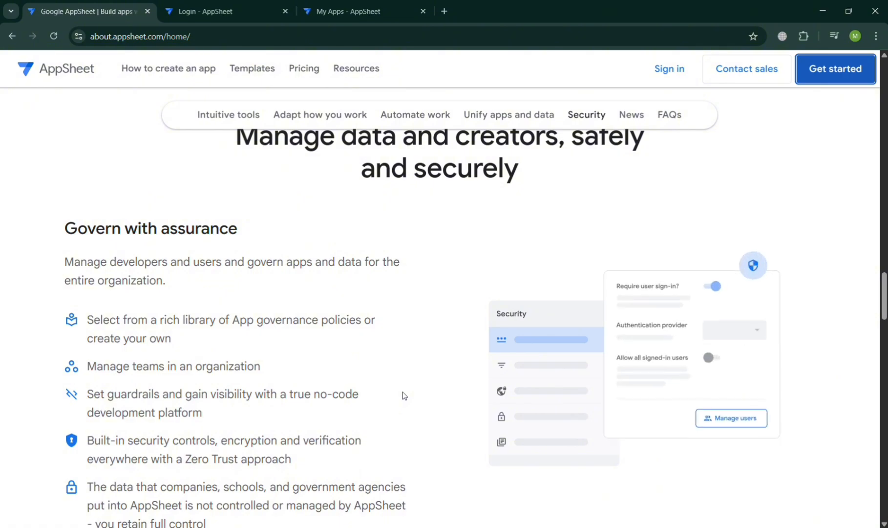
scroll(404, 394, "down", 10)
scroll(408, 397, "down", 20)
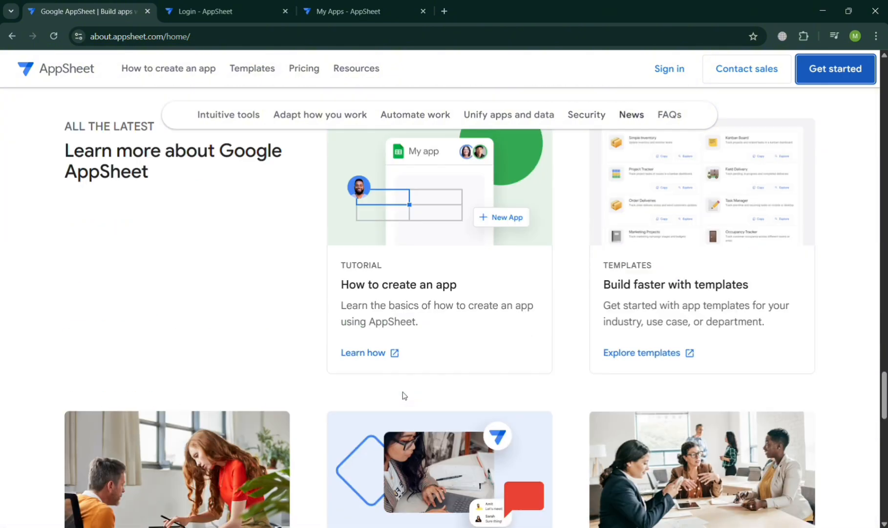
scroll(406, 396, "up", 20)
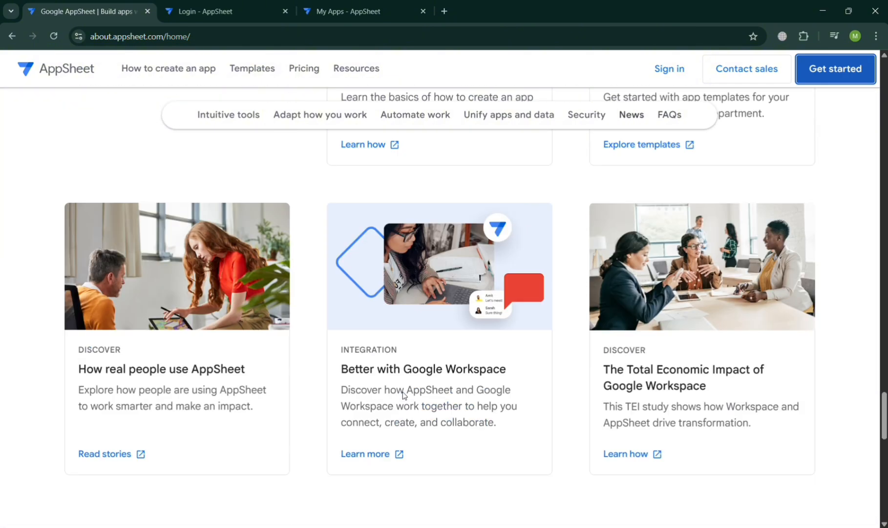
scroll(405, 395, "up", 10)
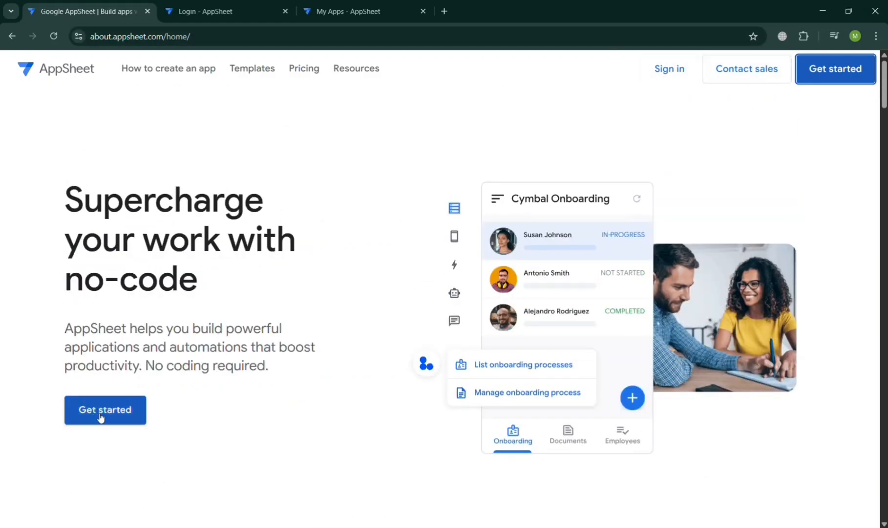
left_click(255, 5)
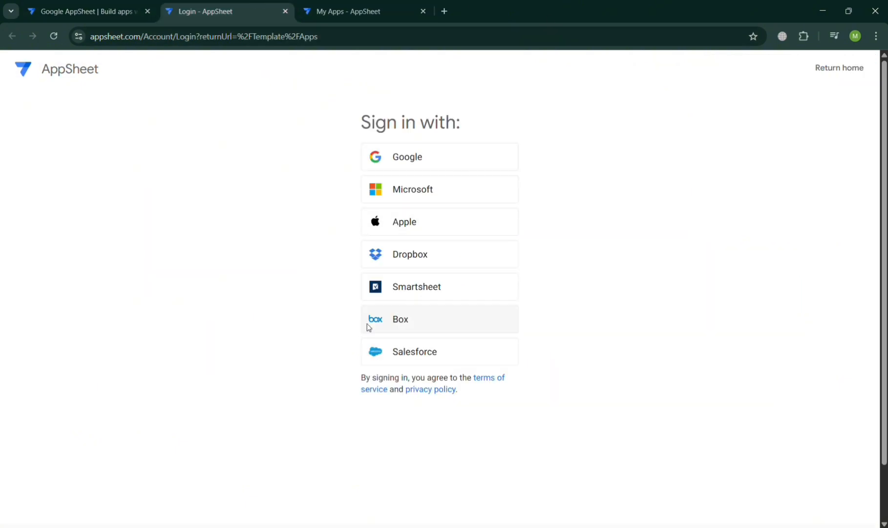
left_click(354, 4)
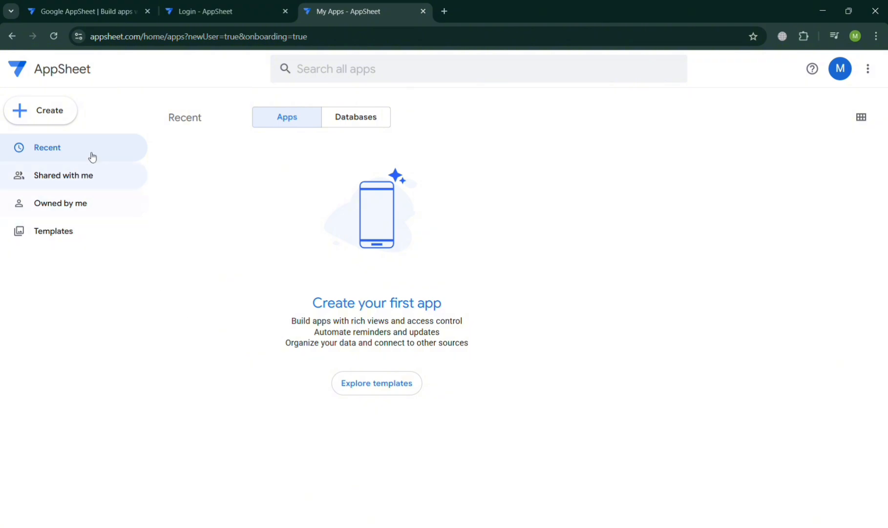
left_click(64, 116)
mouse_move(86, 143)
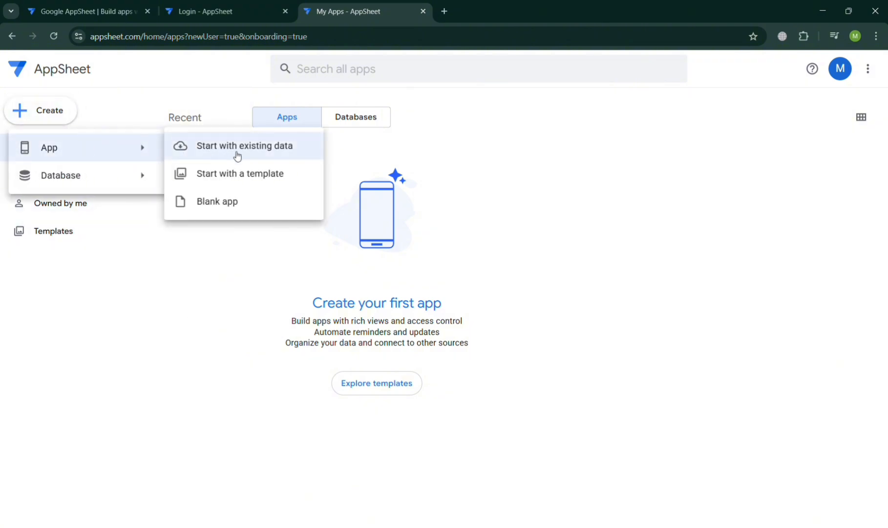
Create a blank app named 'Amecer App' in the Inspections & Surveys category
left_click(250, 210)
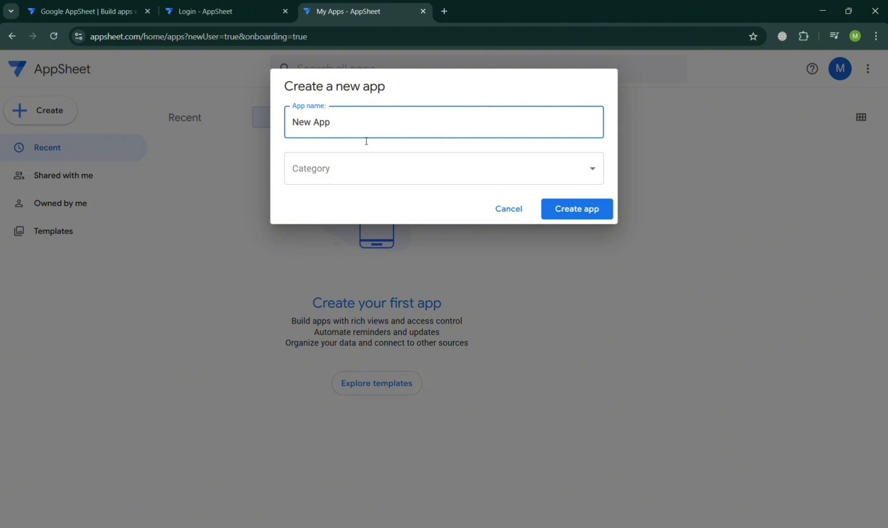
triple_click(365, 128)
type("My")
key("BackSpace")
key("BackSpace")
type("Amecer")
left_click(389, 173)
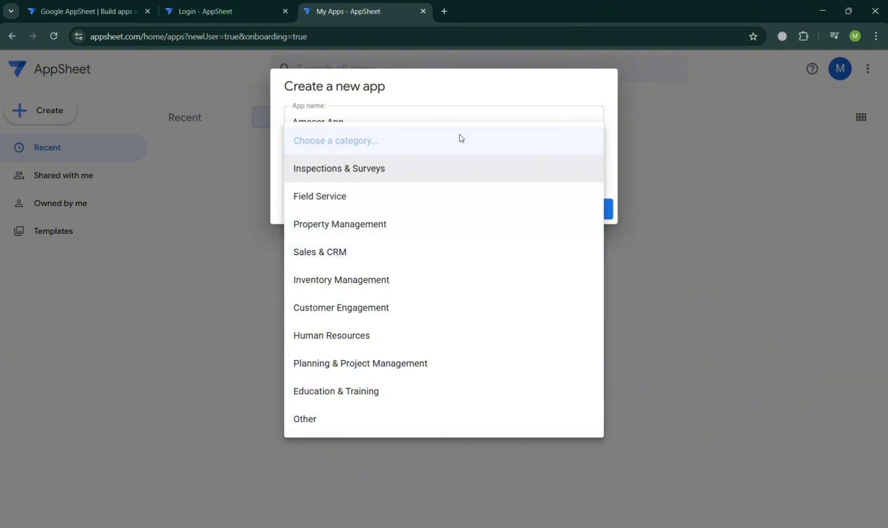
left_click(452, 178)
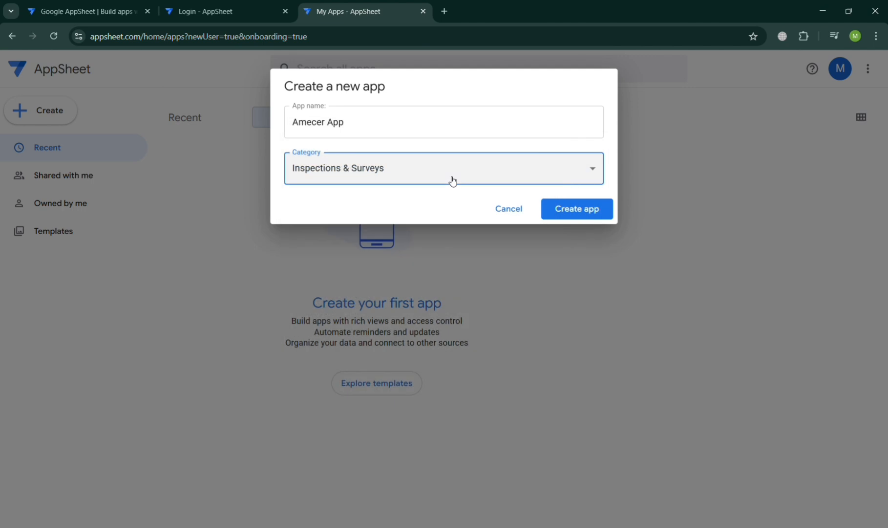
left_click(597, 211)
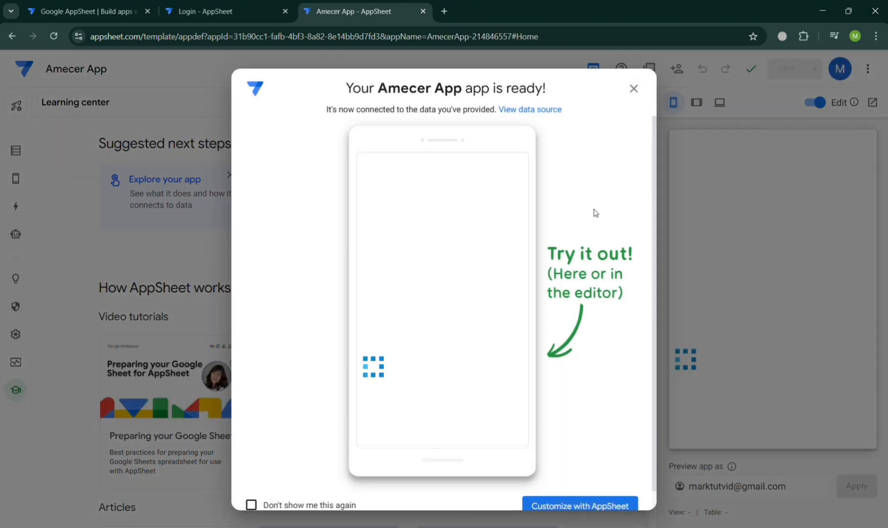
scroll(595, 212, "down", 1)
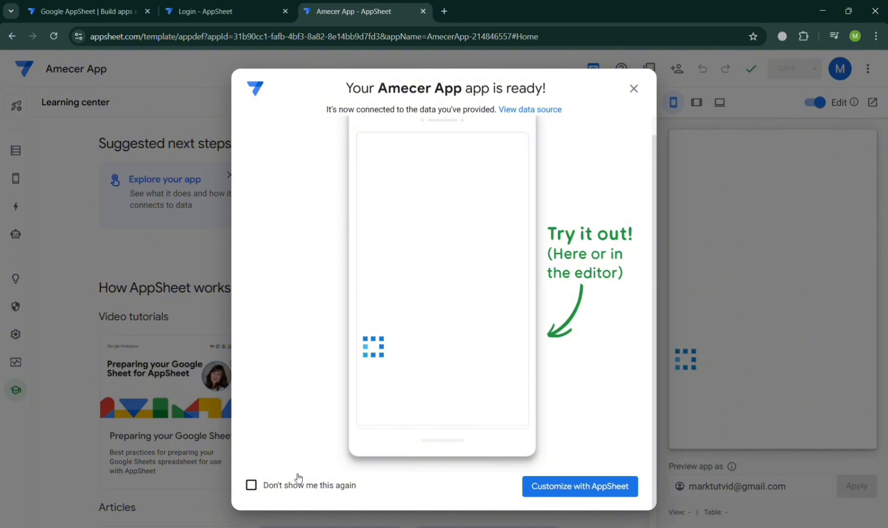
left_click(577, 483)
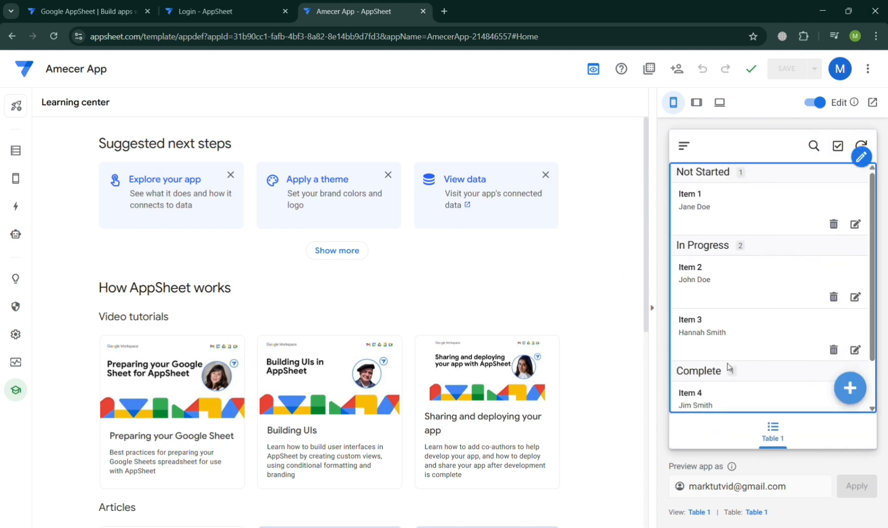
scroll(748, 324, "down", 2)
scroll(748, 325, "up", 2)
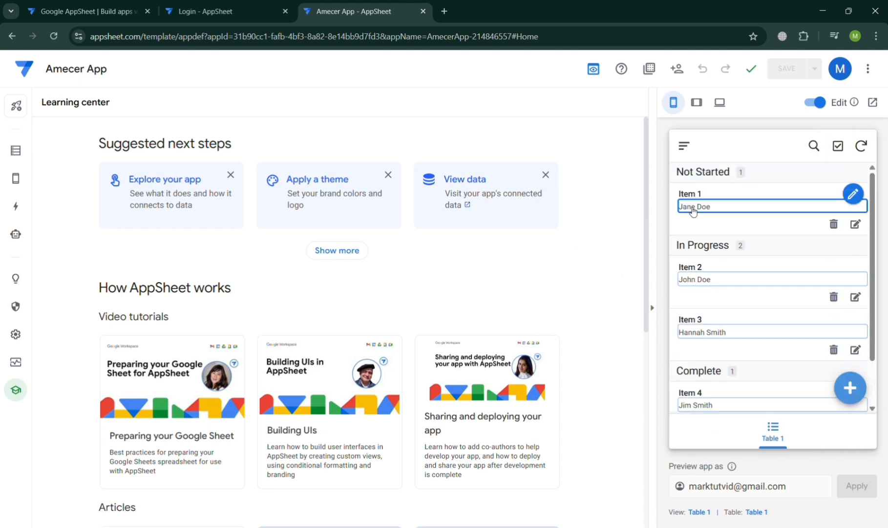
left_click(693, 210)
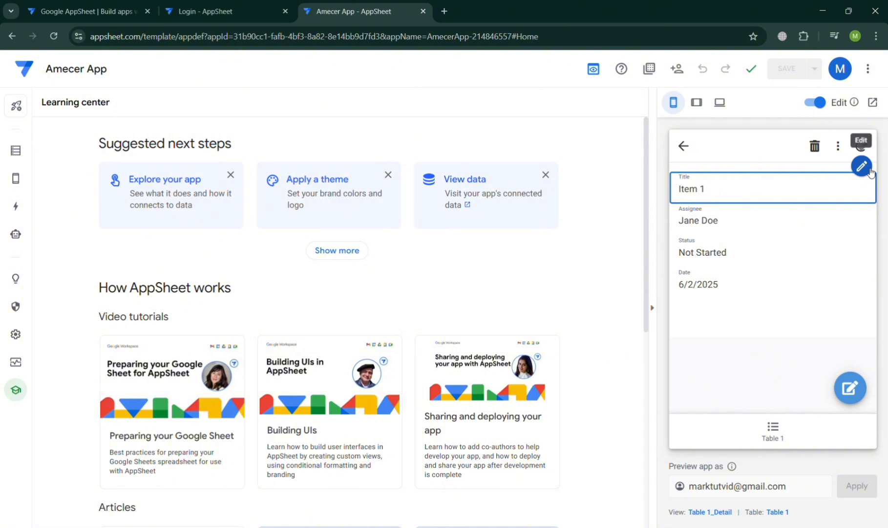
left_click(683, 145)
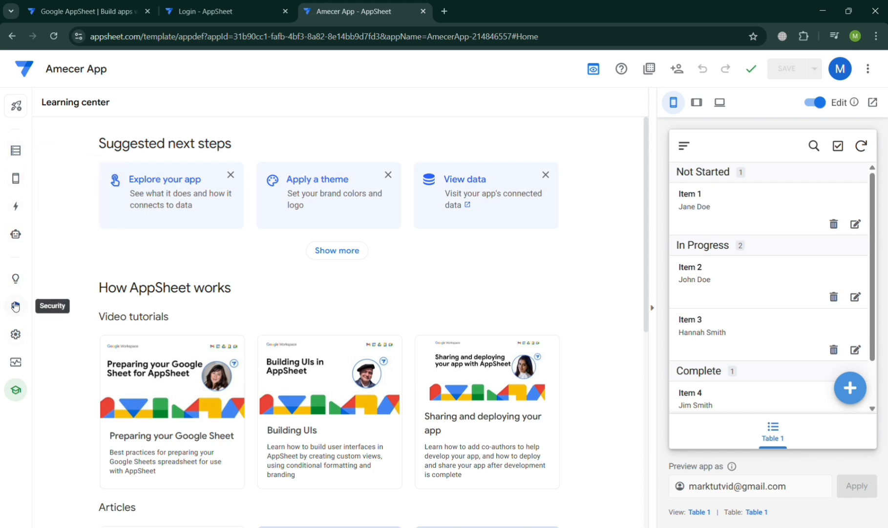
scroll(229, 395, "down", 7)
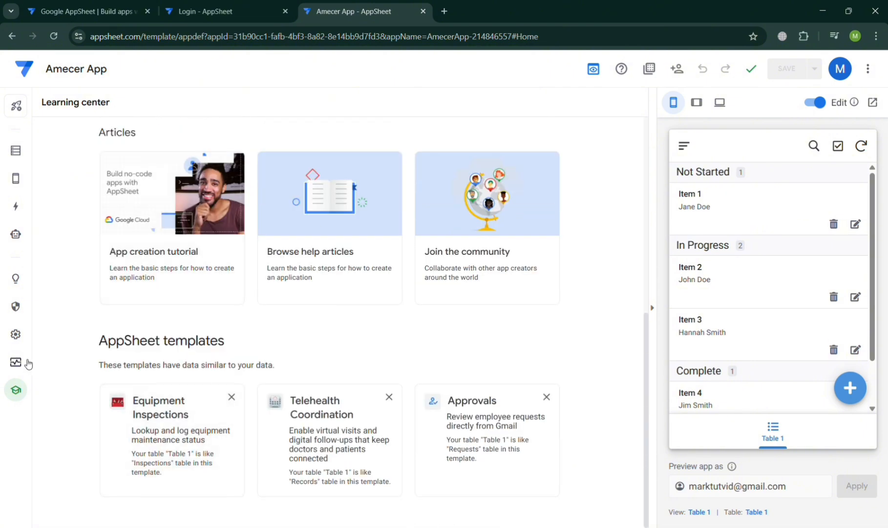
Show Table 1's Actions list and open the system-generated Add action's settings
left_click(16, 334)
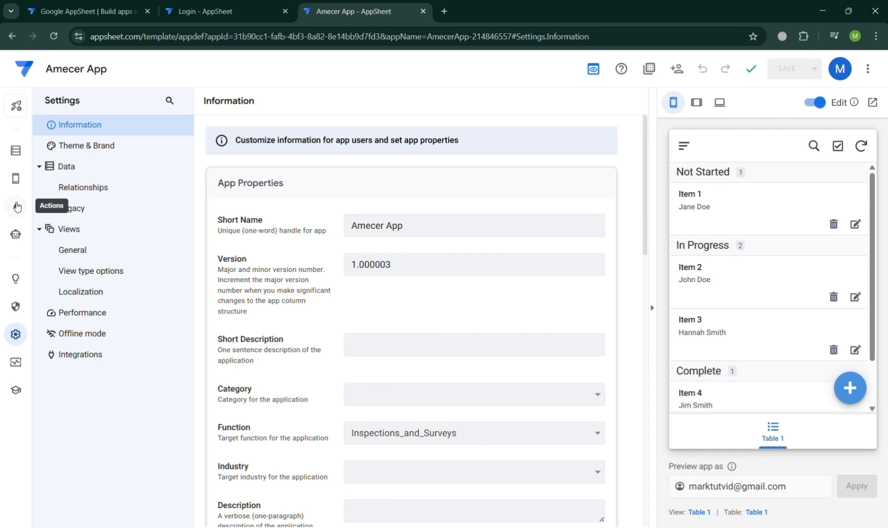
left_click(17, 206)
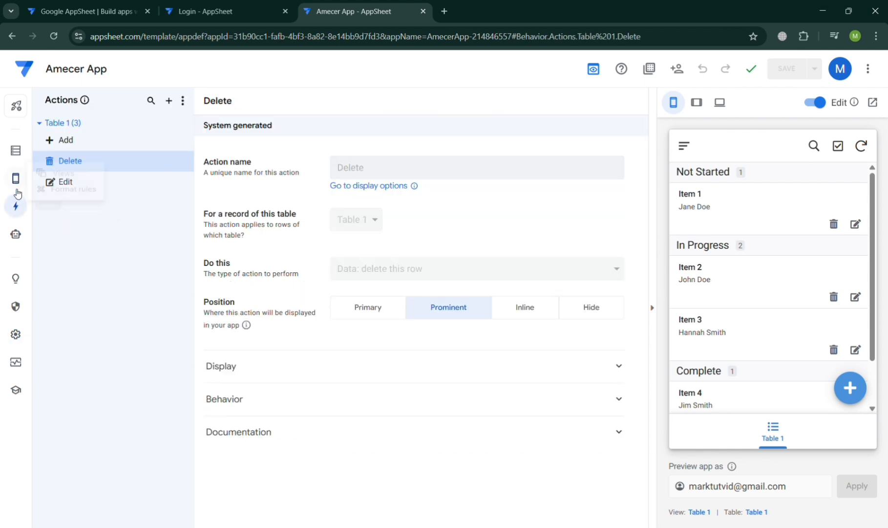
left_click(18, 187)
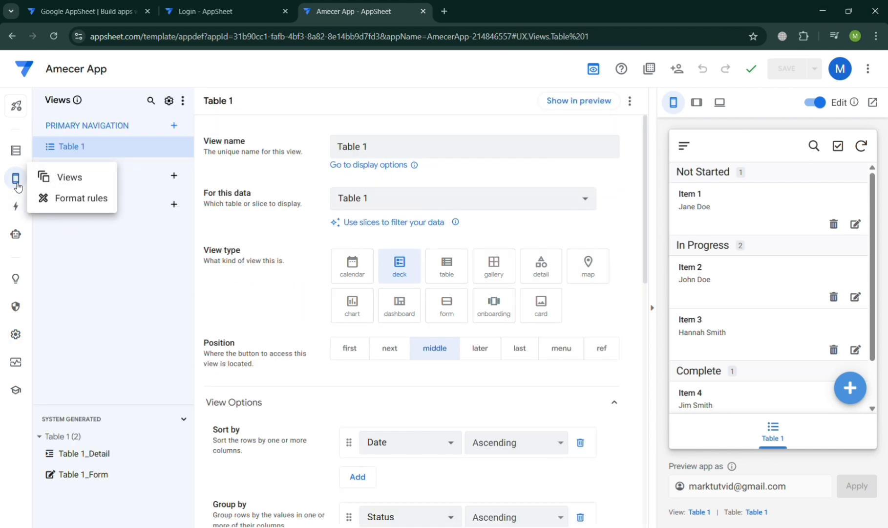
left_click(18, 210)
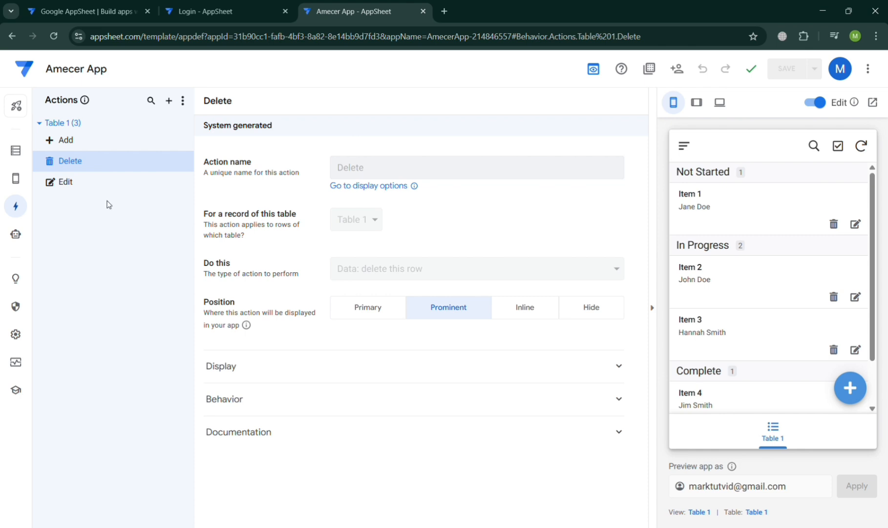
left_click(93, 146)
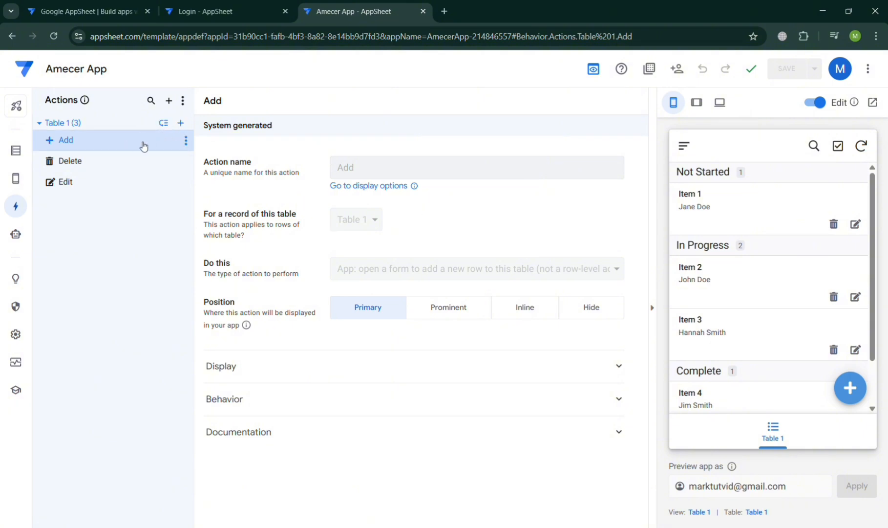
Set the Add action's display name to Edit
left_click(372, 185)
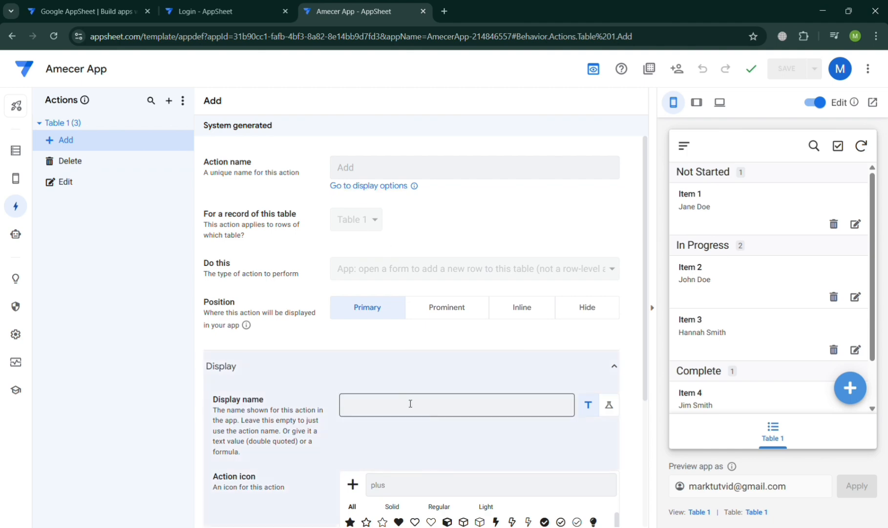
scroll(411, 403, "down", 3)
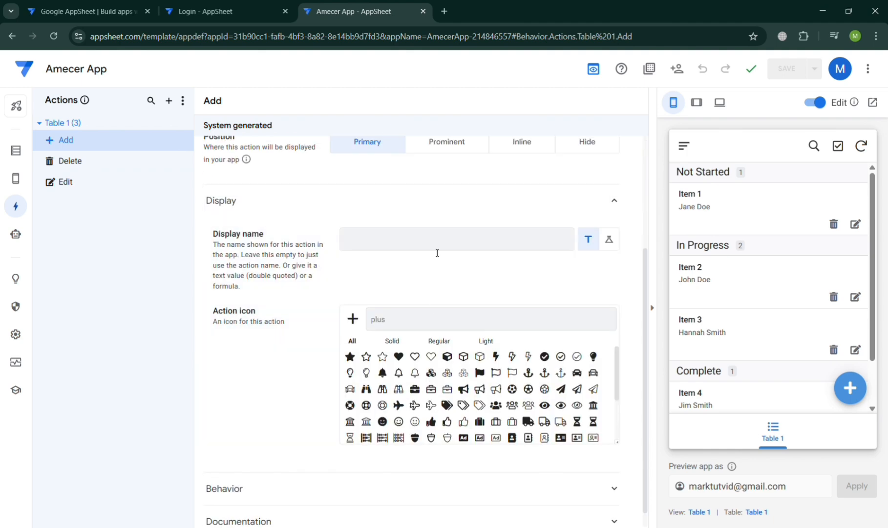
left_click(437, 250)
scroll(437, 250, "up", 3)
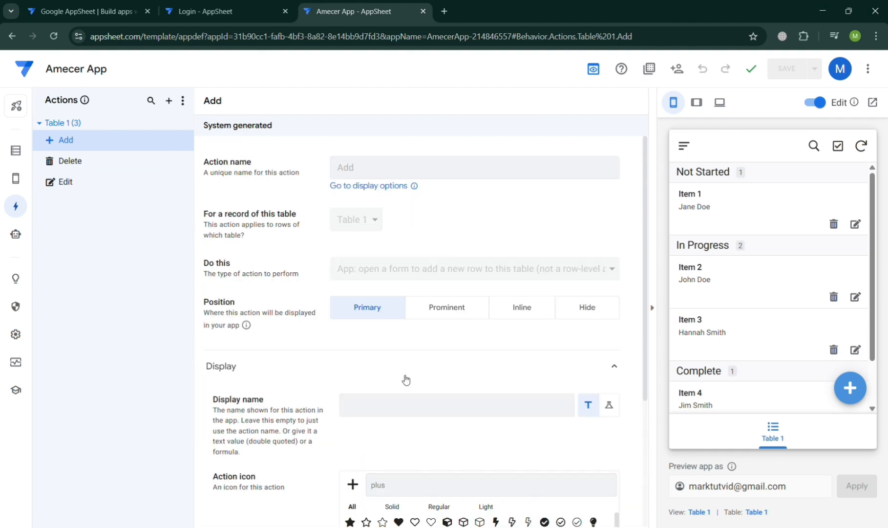
left_click(410, 409)
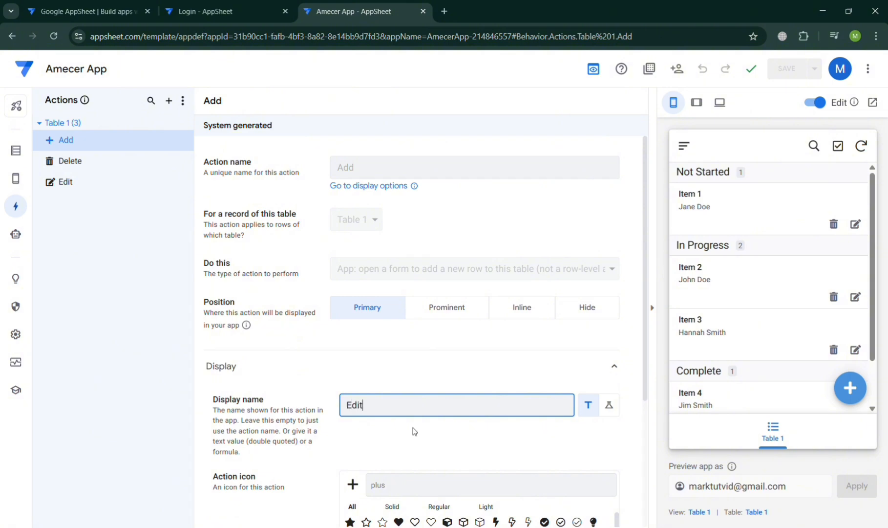
scroll(415, 430, "down", 2)
scroll(414, 431, "up", 2)
left_click(348, 178)
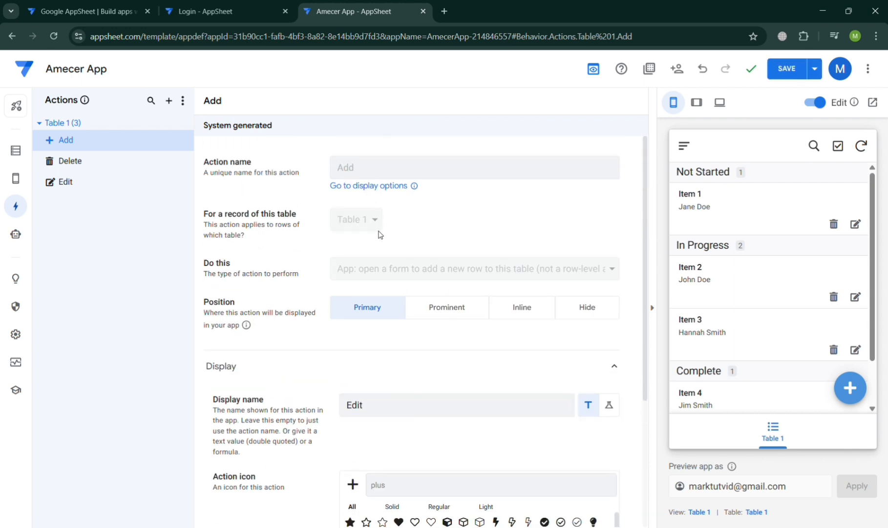
Give the Add action a star icon and expand its Behavior section
scroll(352, 337, "down", 4)
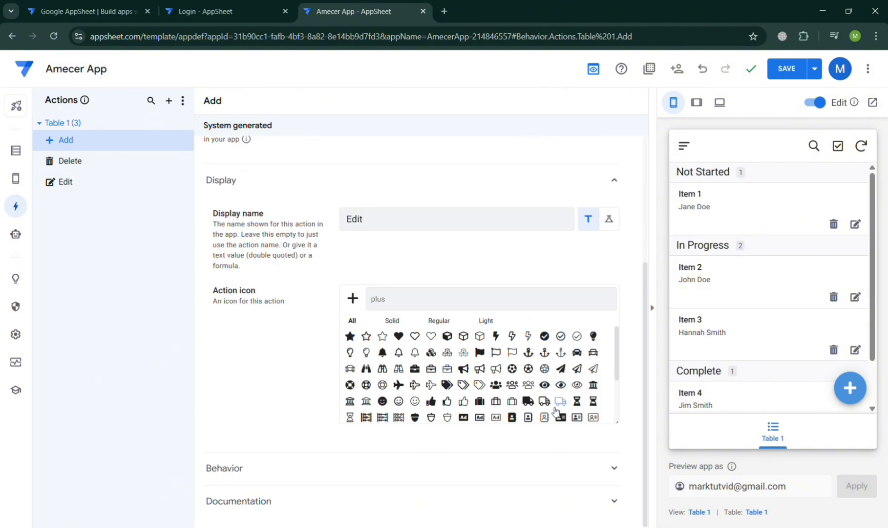
scroll(464, 418, "down", 5)
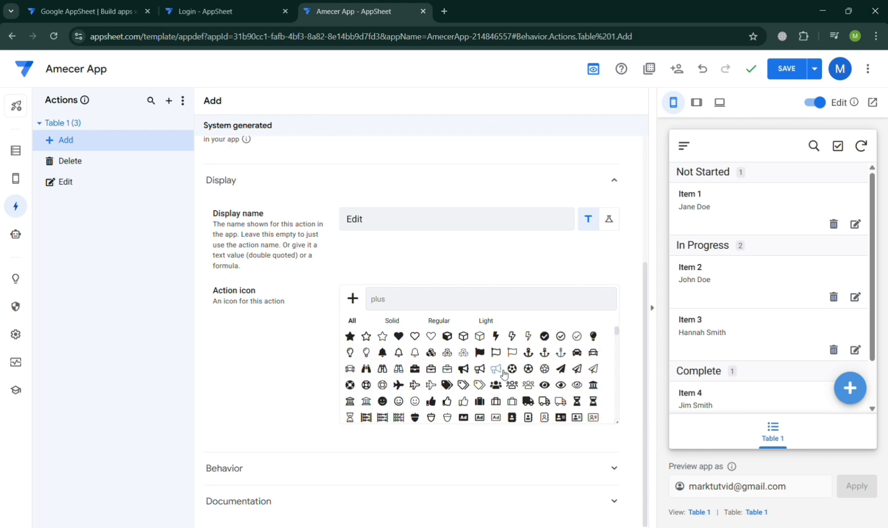
left_click(382, 337)
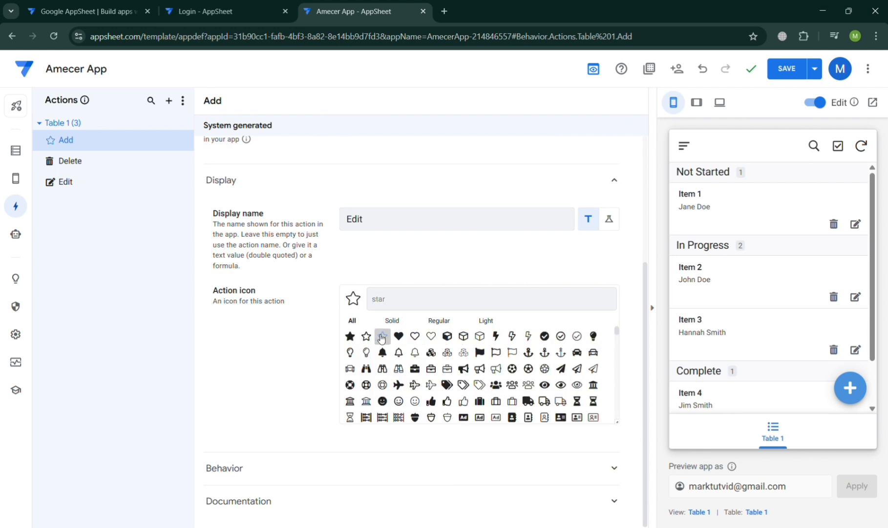
scroll(485, 421, "down", 1)
scroll(485, 421, "down", 3)
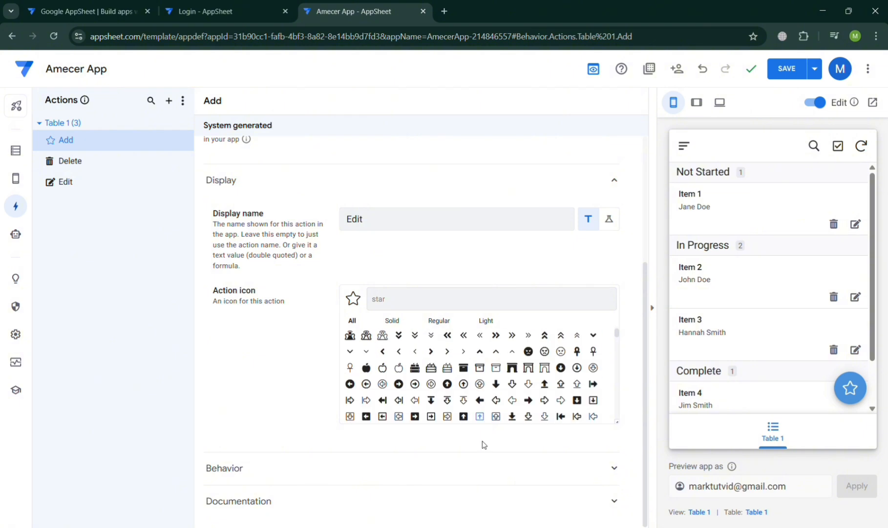
left_click(486, 468)
scroll(486, 470, "down", 3)
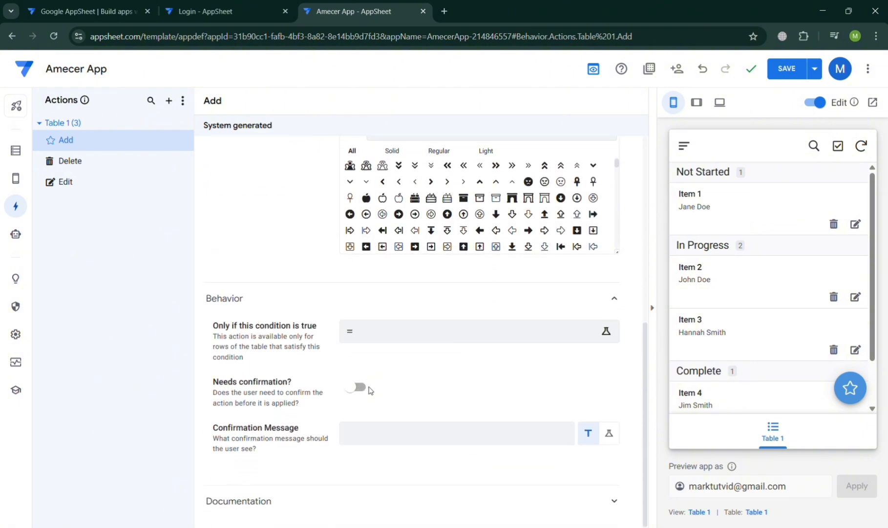
Dismiss the Add action's options menu and save the Edit name and star icon
scroll(401, 441, "up", 6)
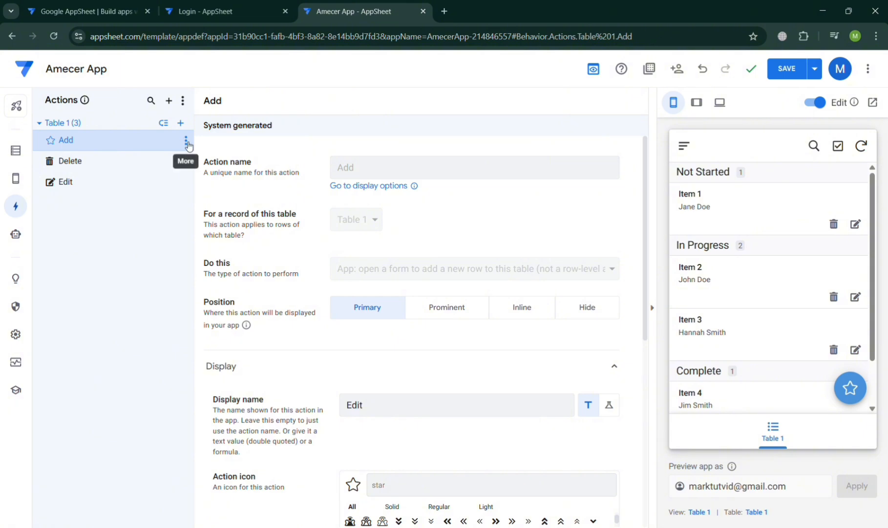
left_click(186, 142)
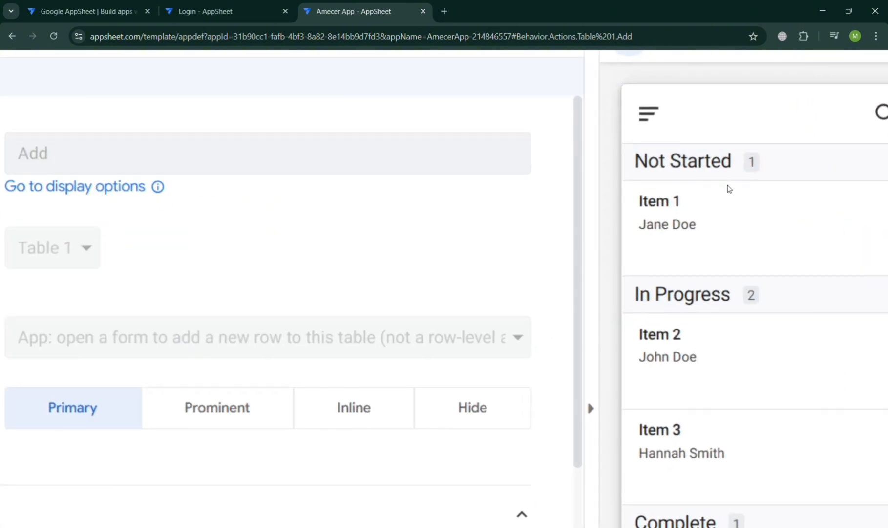
left_click(785, 89)
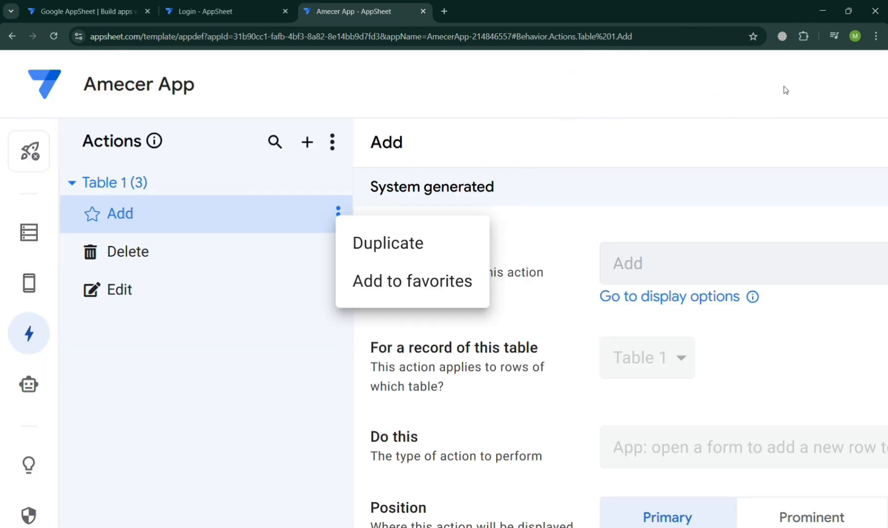
scroll(785, 89, "down", 5)
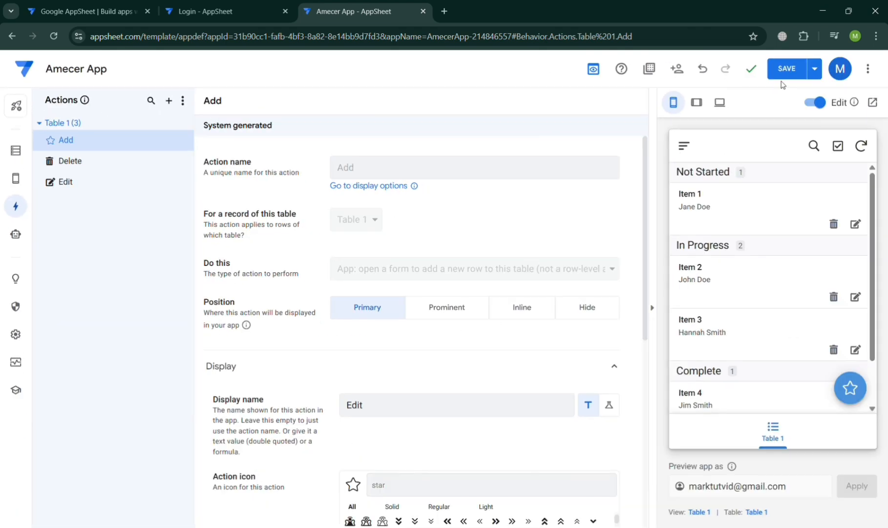
left_click(784, 69)
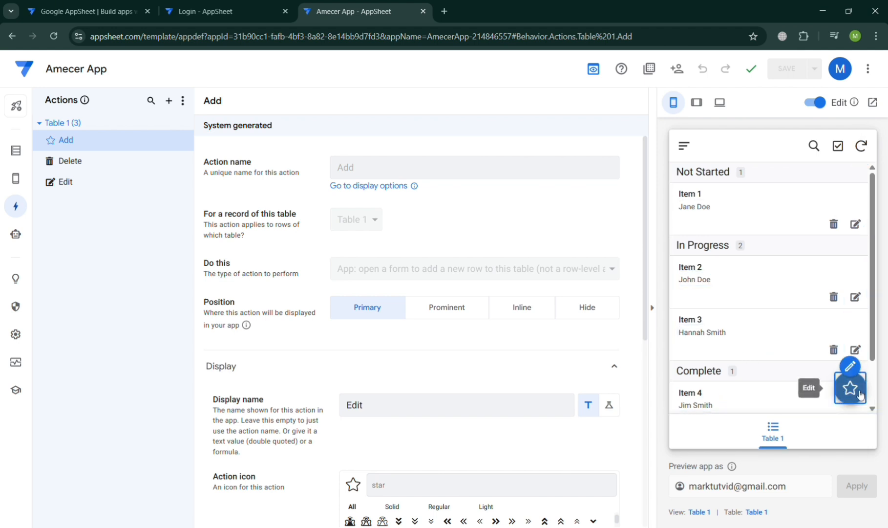
Check that the preview's star button opens a new-item form, then open Item 2's edit form
left_click(19, 183)
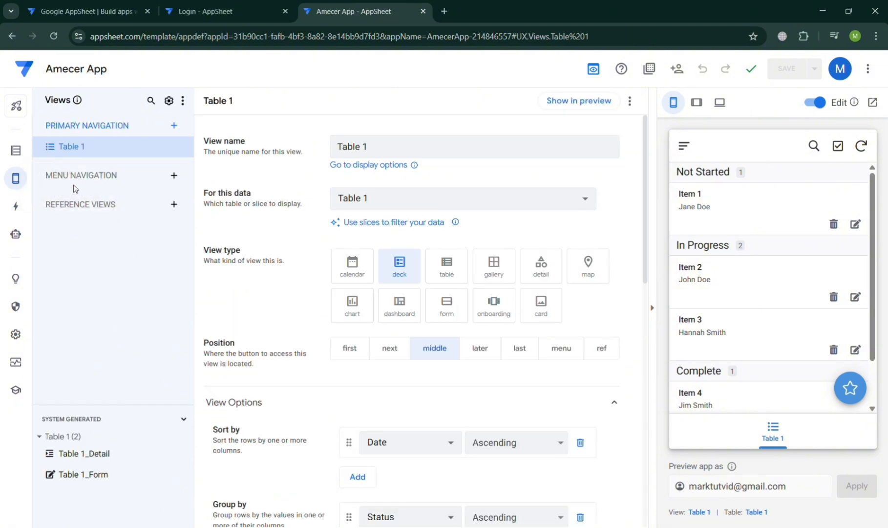
left_click(858, 395)
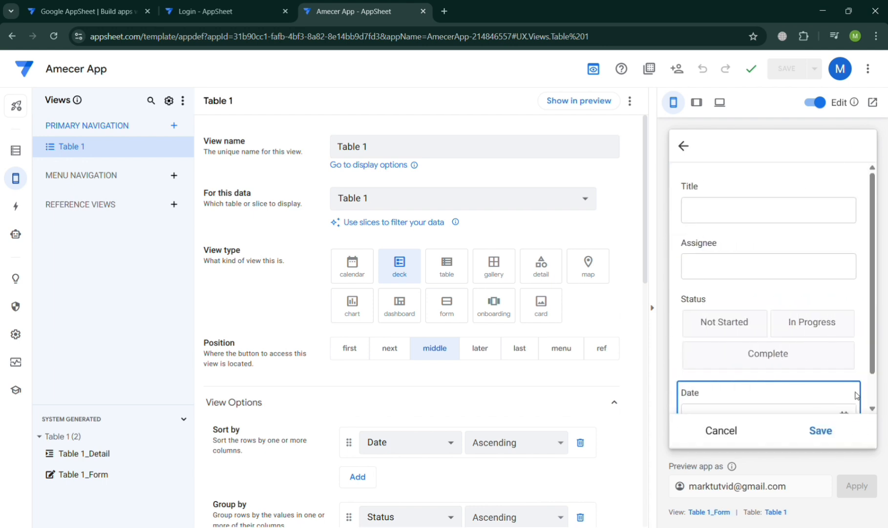
left_click(683, 152)
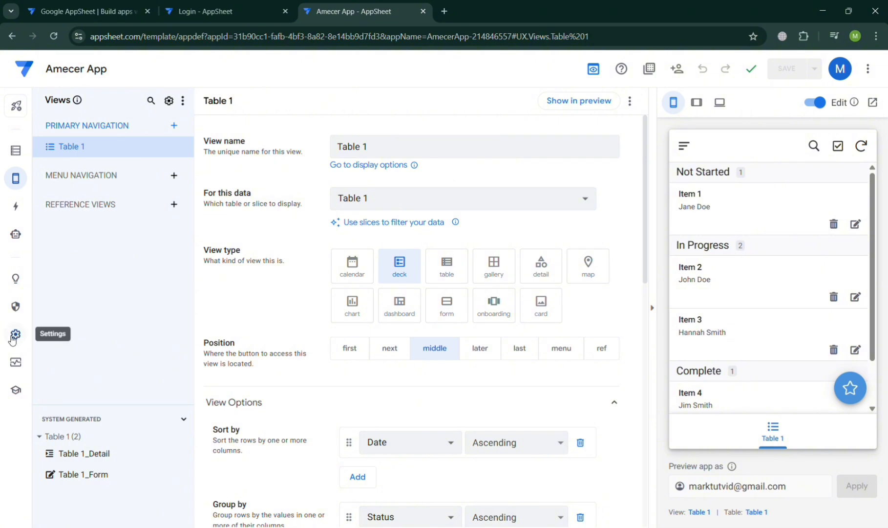
left_click(15, 205)
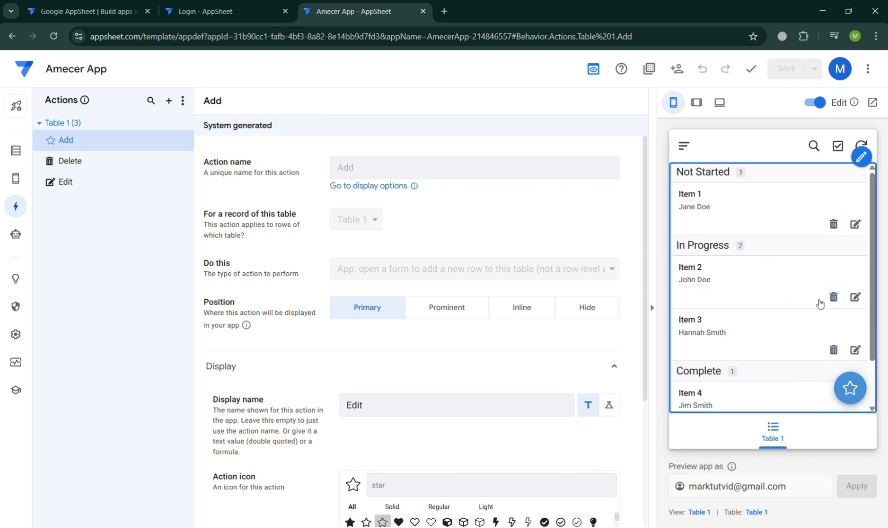
left_click(856, 297)
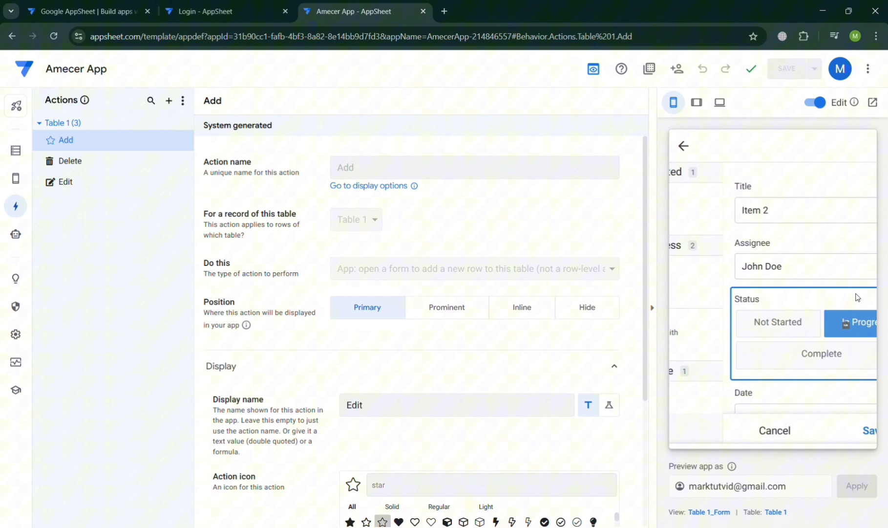
Add the suggested 'Set Status to Complete on Table 1 data' action to Table 1
left_click(170, 101)
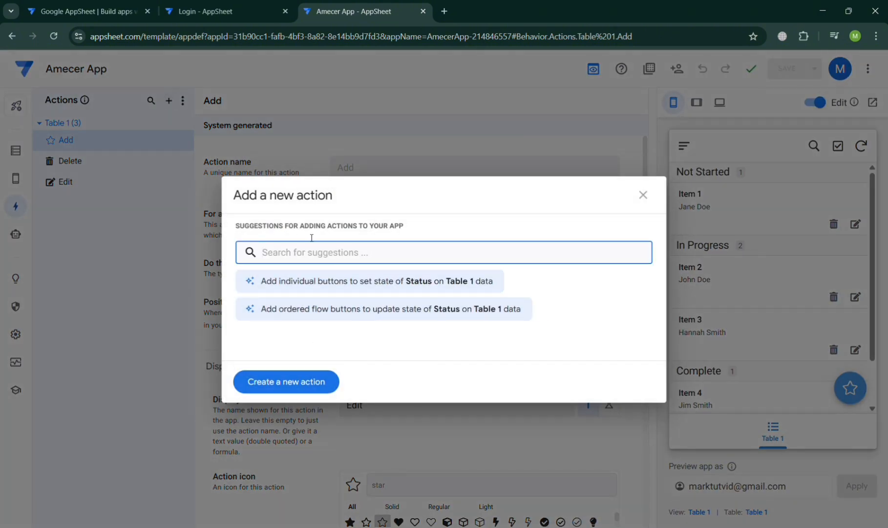
type("asd")
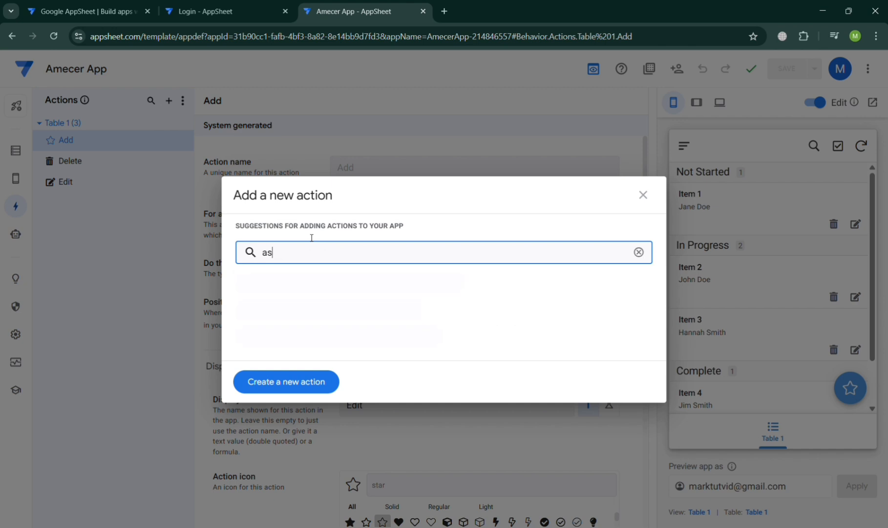
key("BackSpace")
key("BackSpace")
key("BackSpace")
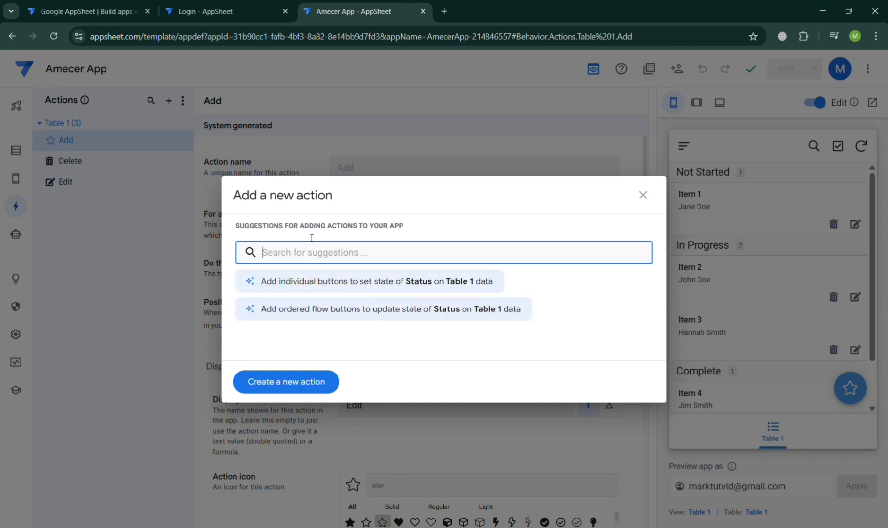
type("Crea")
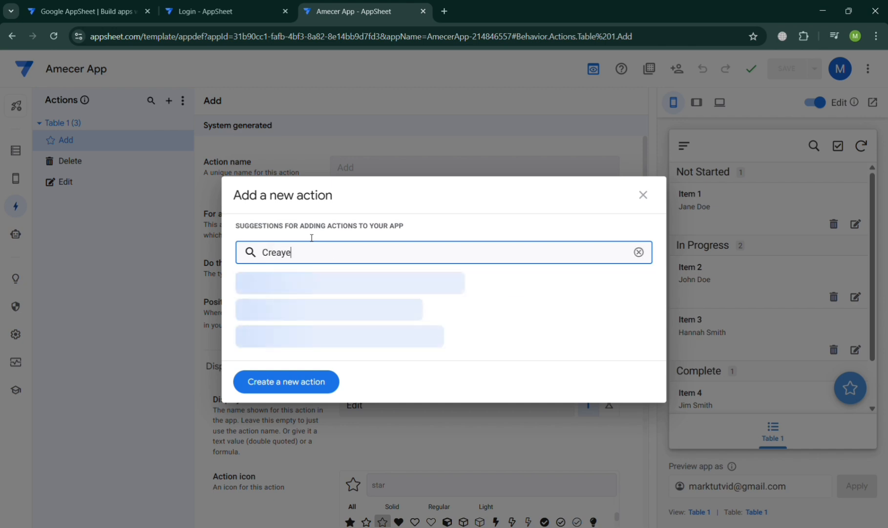
type("t")
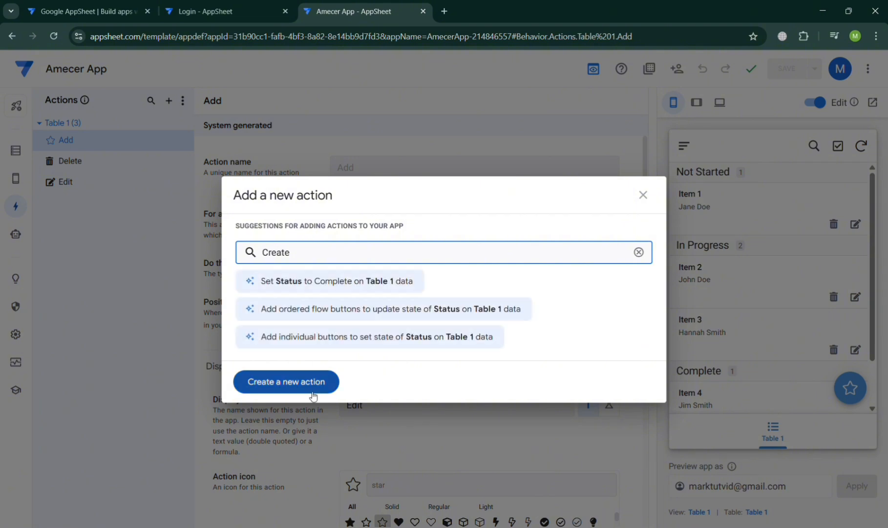
left_click(300, 282)
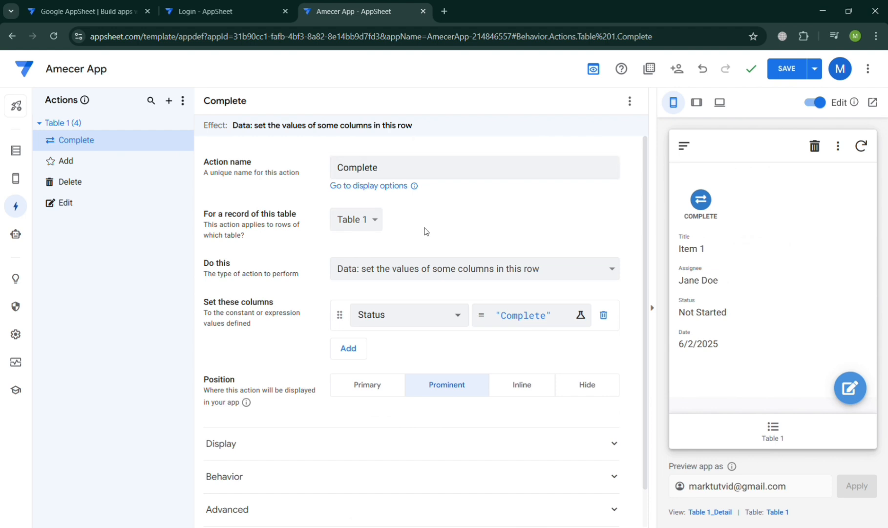
left_click(365, 225)
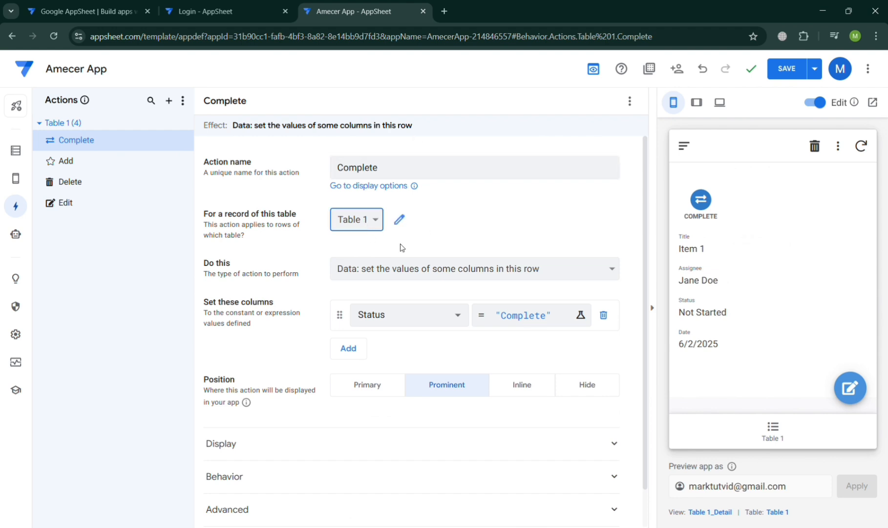
double_click(409, 168)
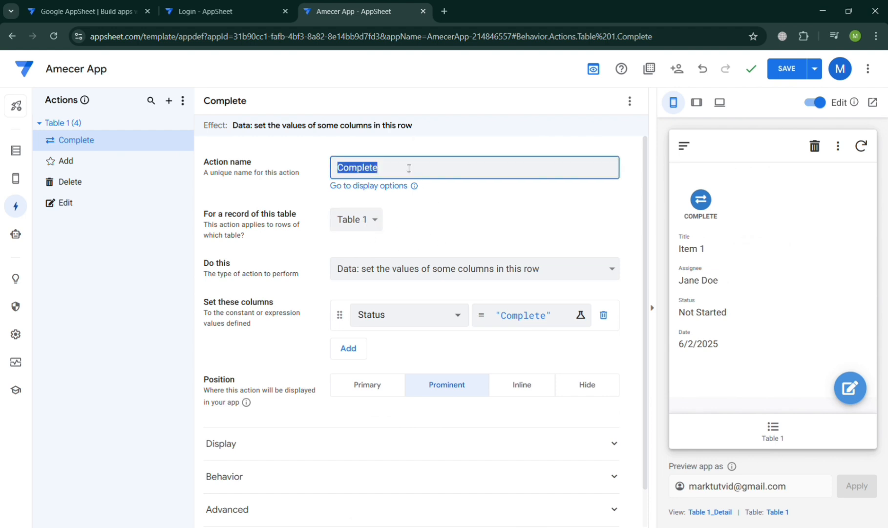
left_click(431, 214)
left_click(434, 265)
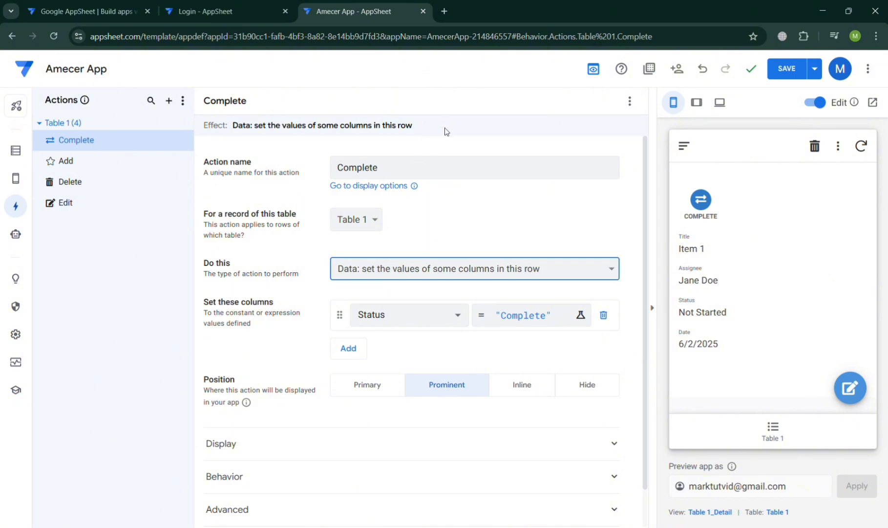
left_click(304, 251)
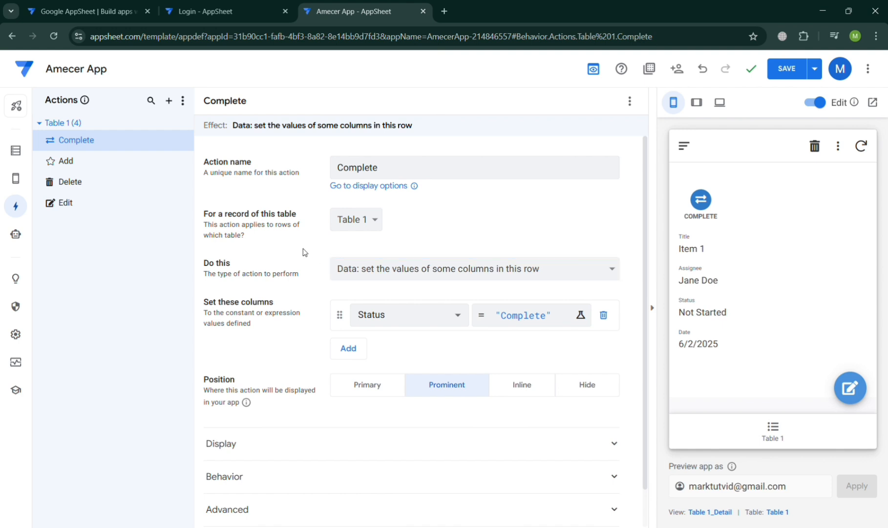
left_click(438, 317)
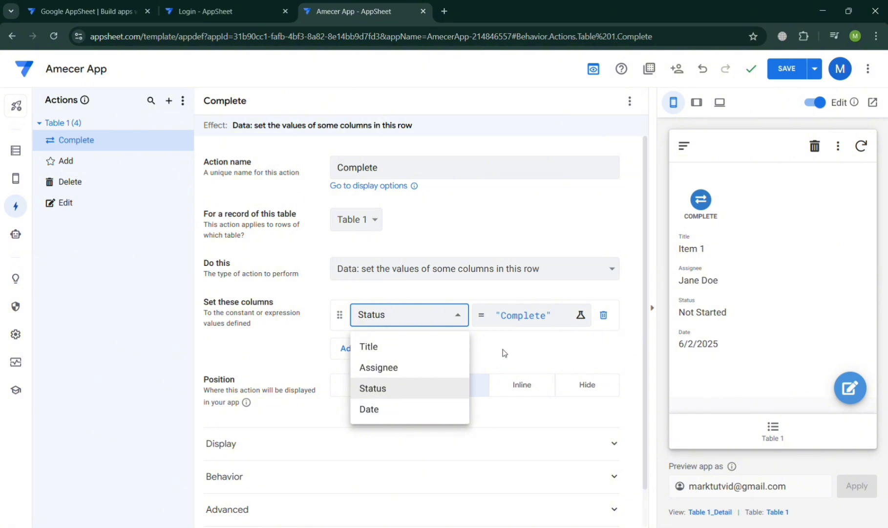
scroll(506, 351, "down", 1)
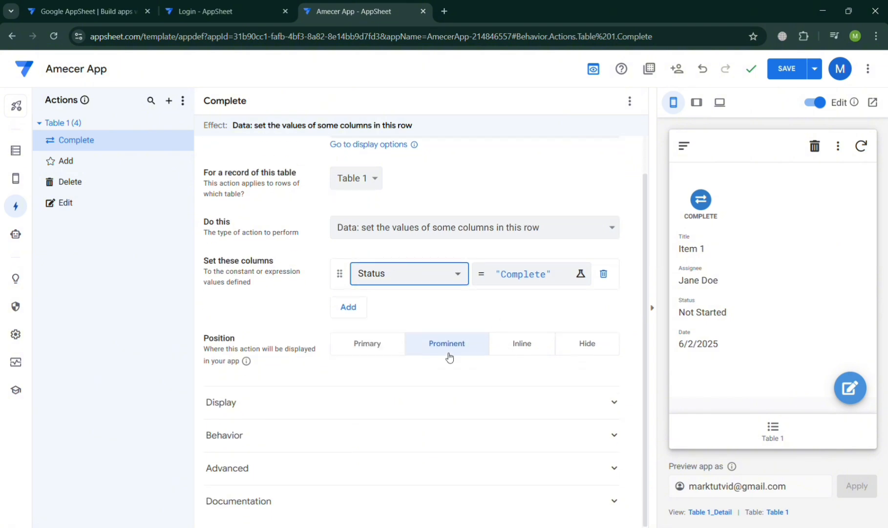
Give the Complete action a paper-plane icon
left_click(415, 403)
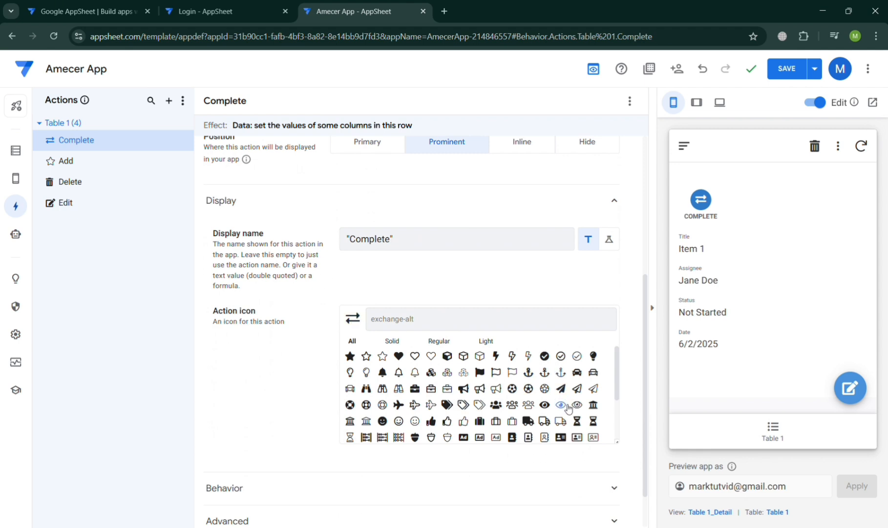
left_click(562, 389)
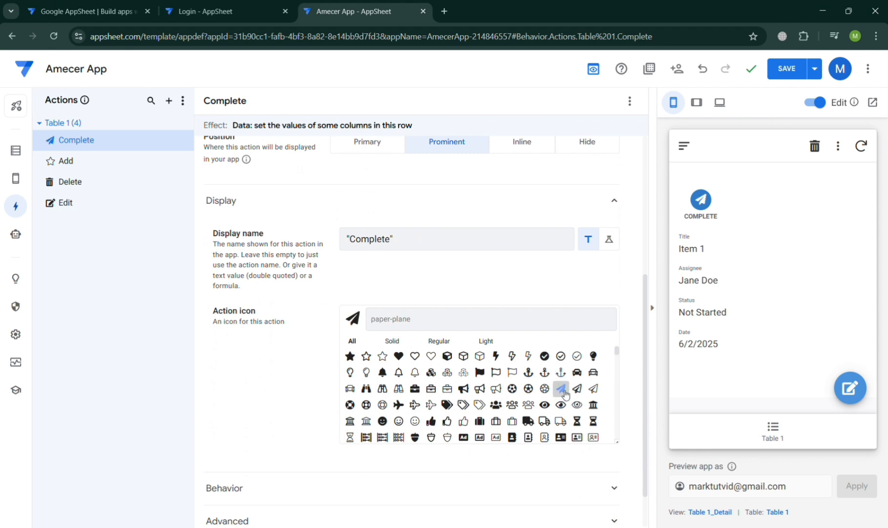
scroll(367, 429, "down", 5)
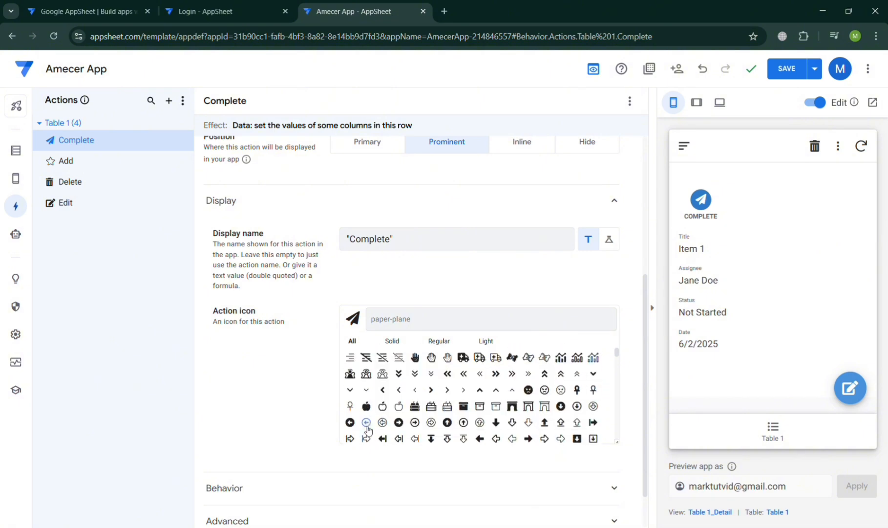
Enter 'Great' as the Complete action's descriptive comment under Documentation
left_click(418, 503)
scroll(416, 503, "down", 4)
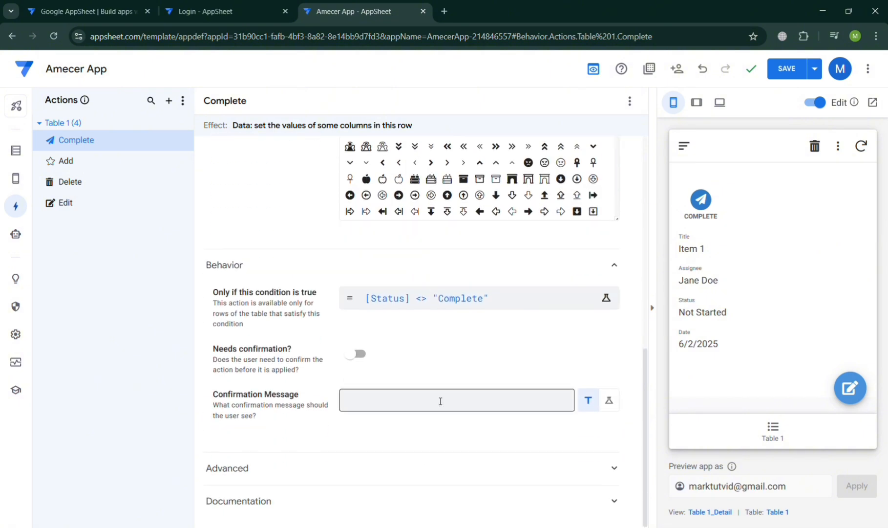
left_click(448, 469)
scroll(447, 469, "down", 2)
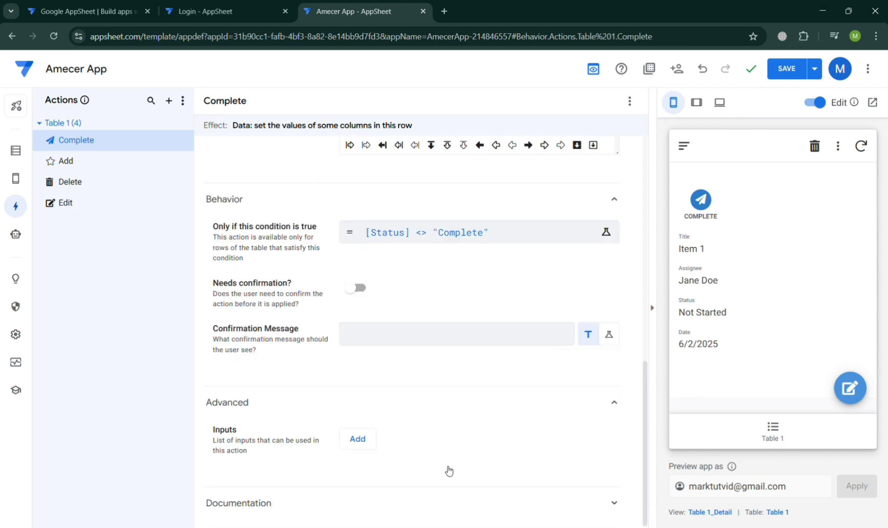
left_click(448, 503)
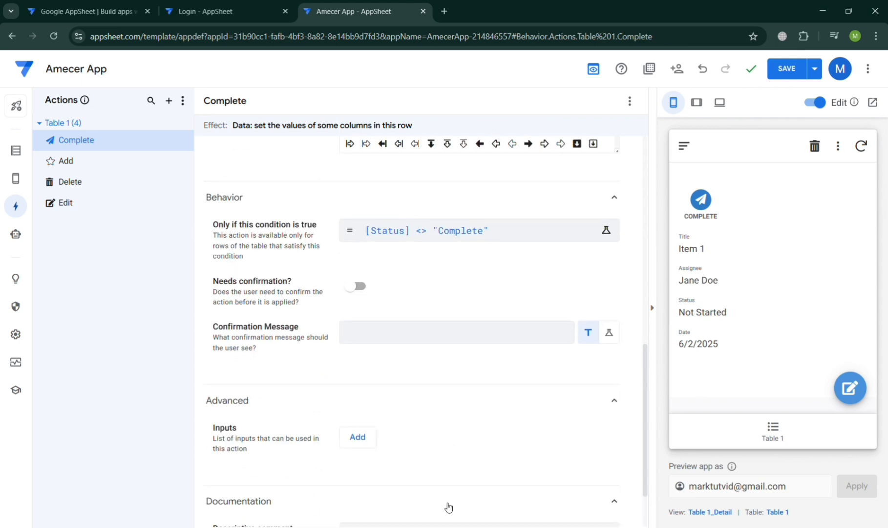
scroll(448, 507, "down", 2)
left_click(403, 459)
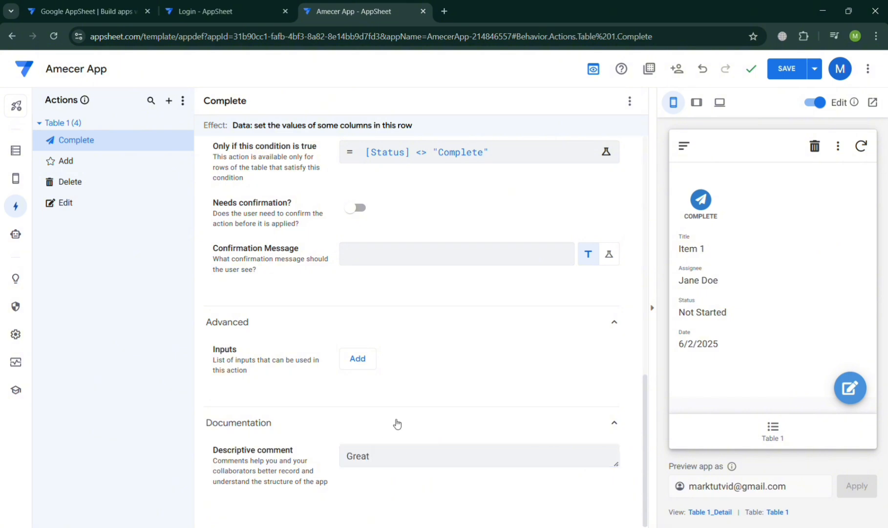
scroll(396, 424, "up", 12)
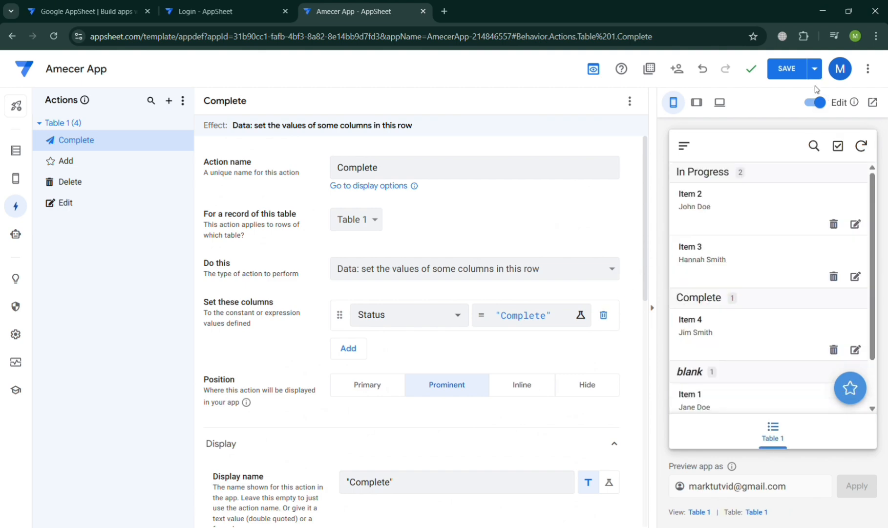
Save, then mark Items 2 and 3 Complete in the preview and sync it
left_click(800, 75)
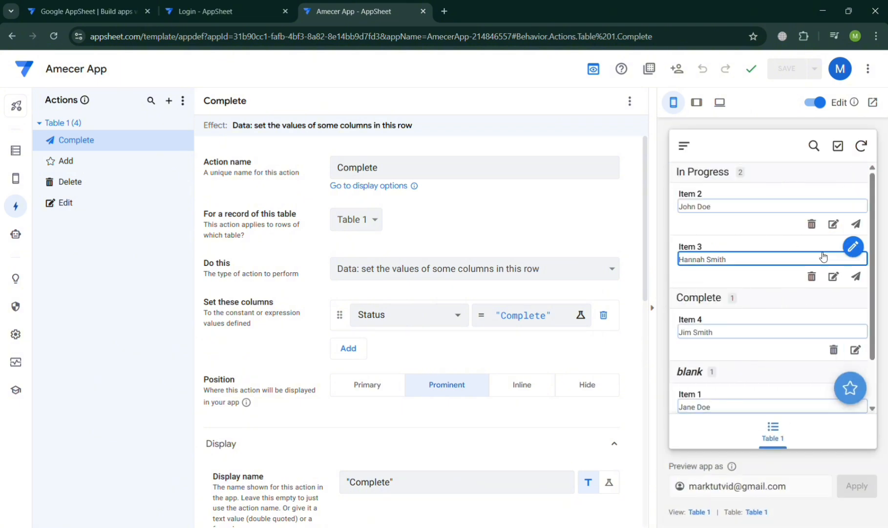
left_click(861, 232)
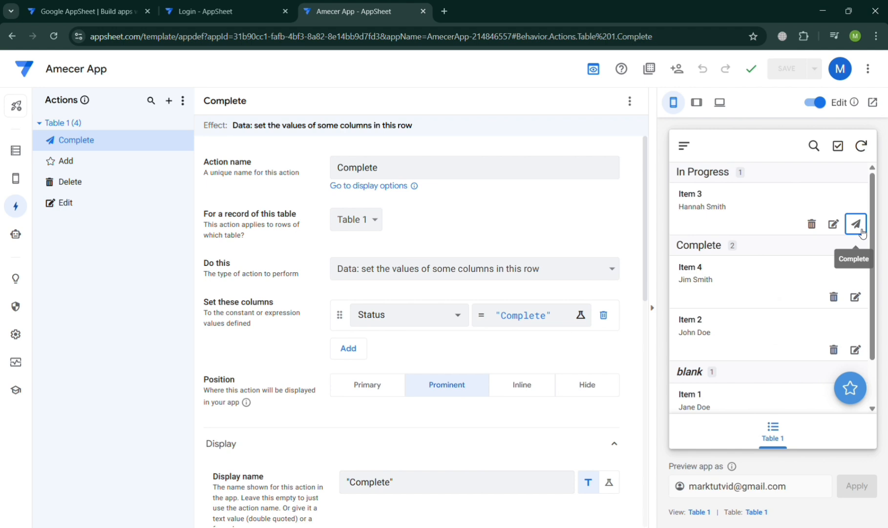
left_click(861, 232)
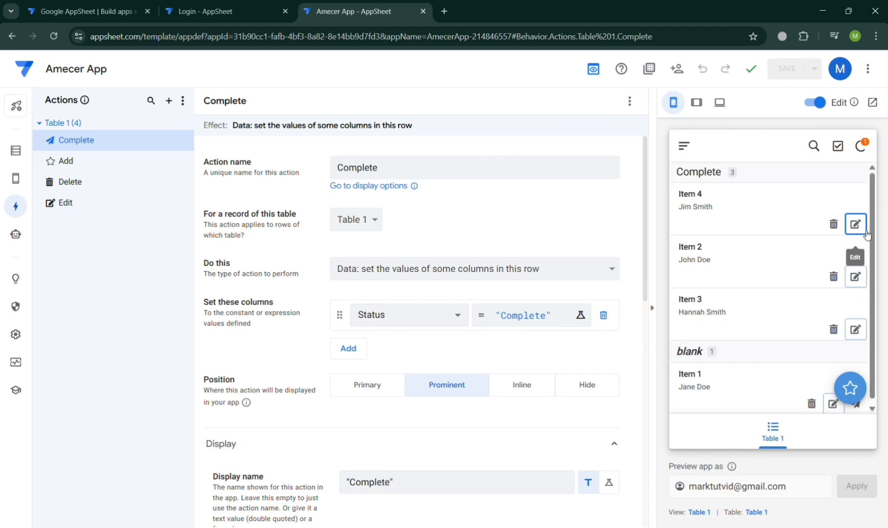
left_click(866, 145)
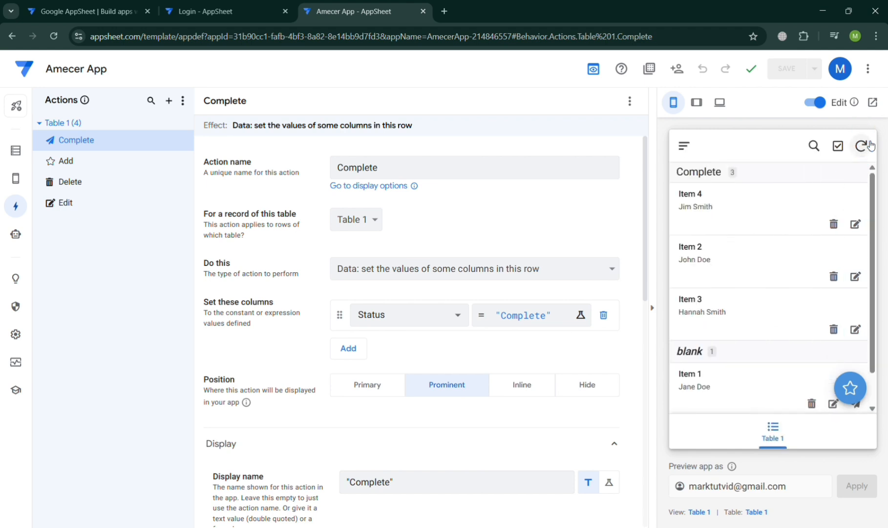